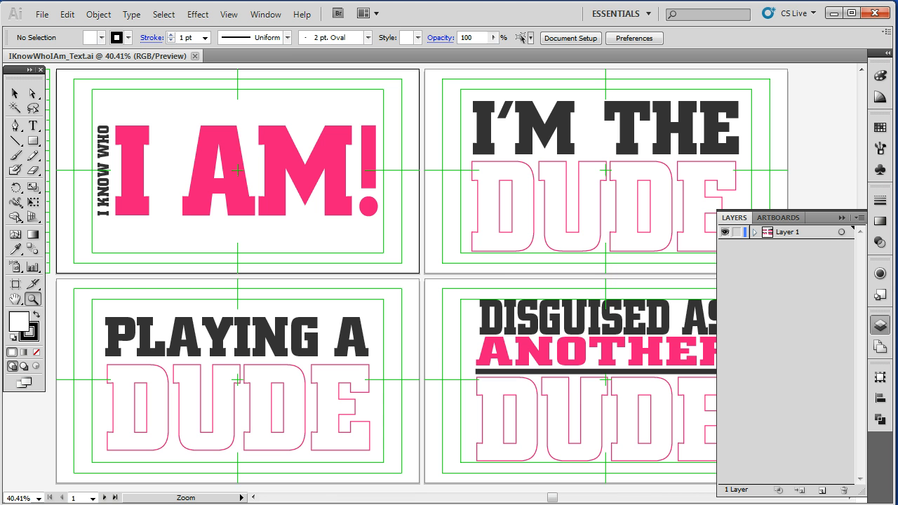
- Select each text object on the four artboards in turn to inspect its type settings, then deselect
click(15, 94)
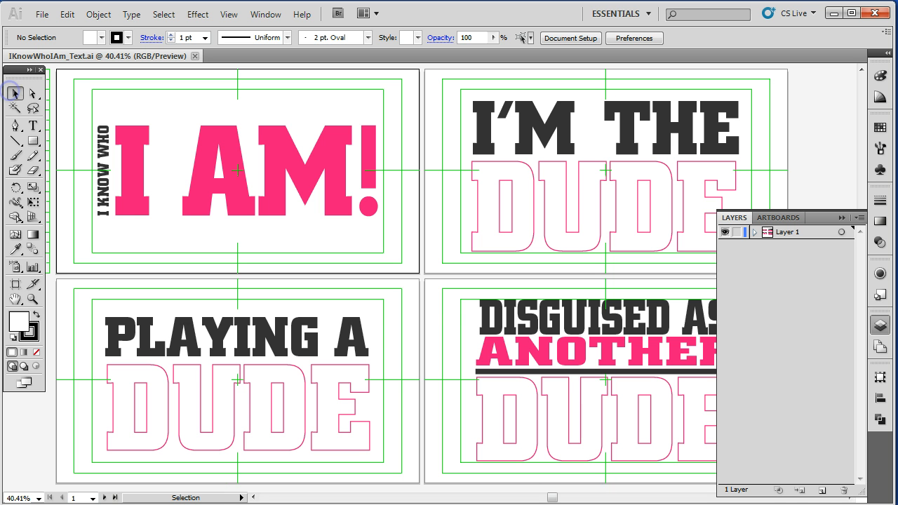
click(105, 148)
click(130, 168)
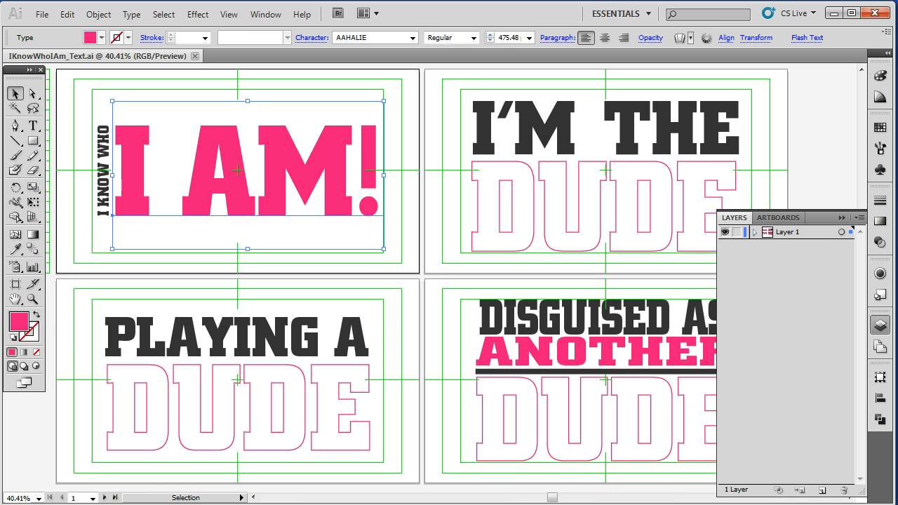
click(542, 137)
click(550, 208)
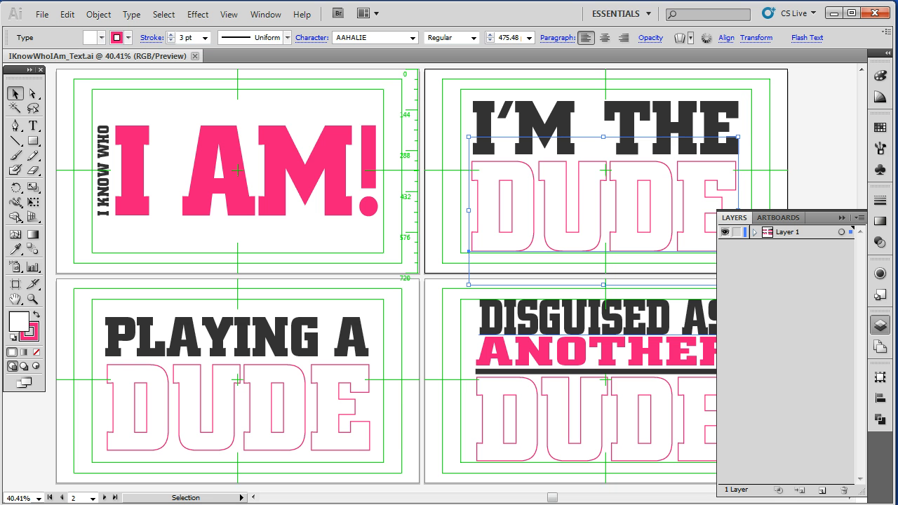
click(522, 350)
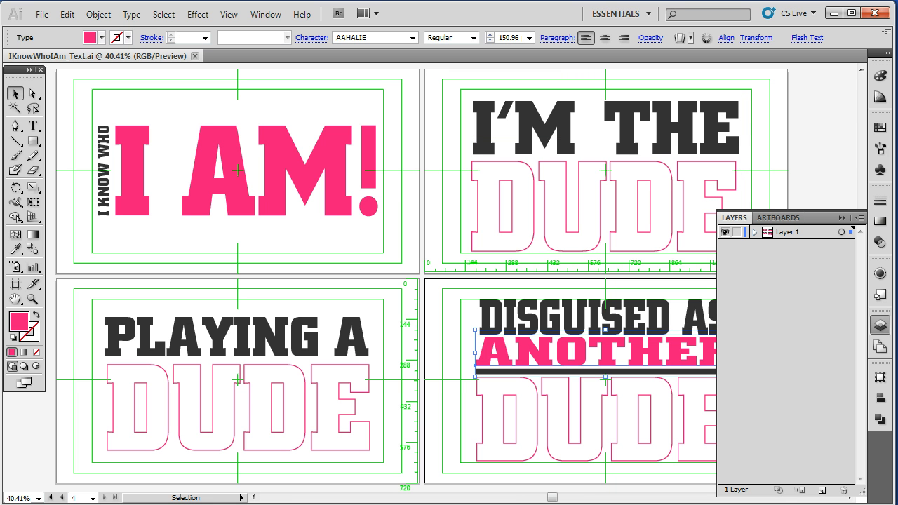
click(499, 317)
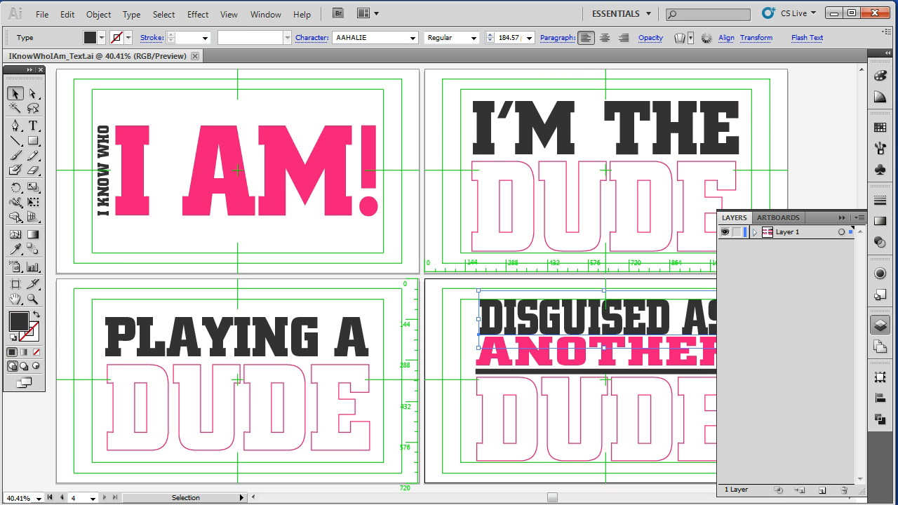
key(ctrl+shift+a)
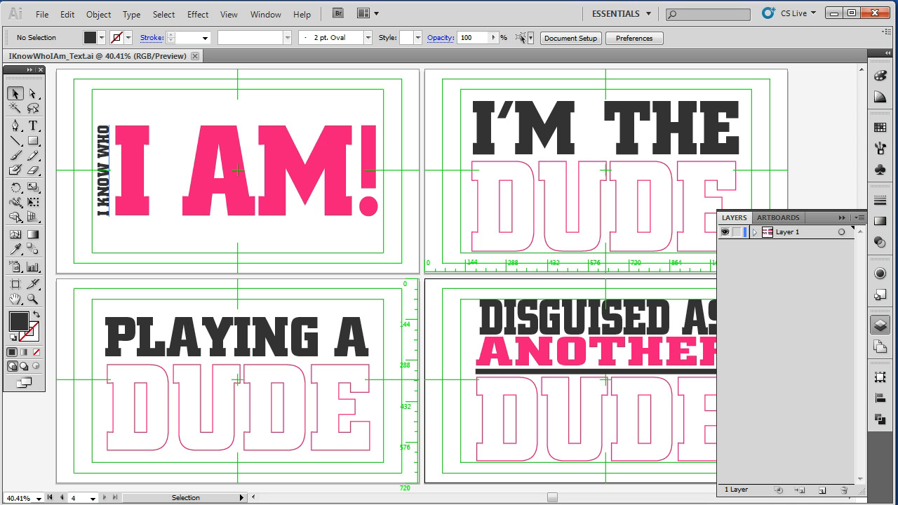
click(103, 171)
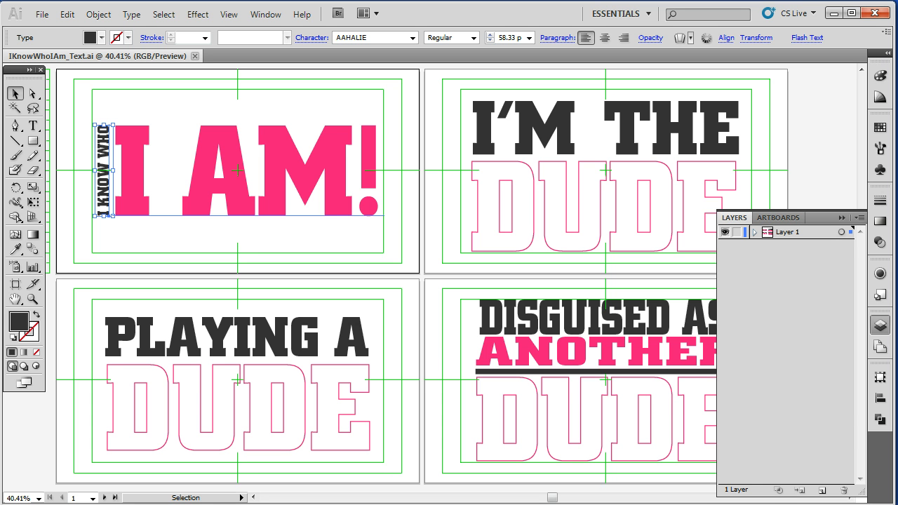
click(133, 169)
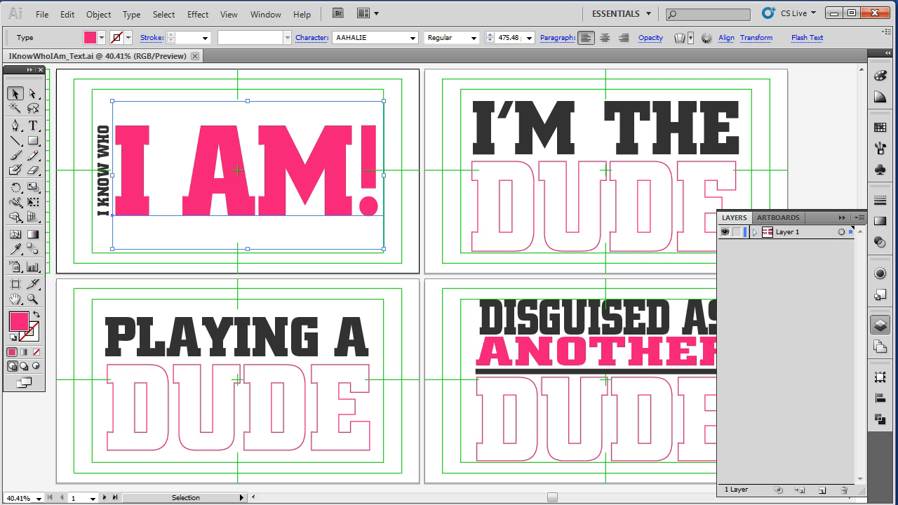
key(ctrl+shift+a)
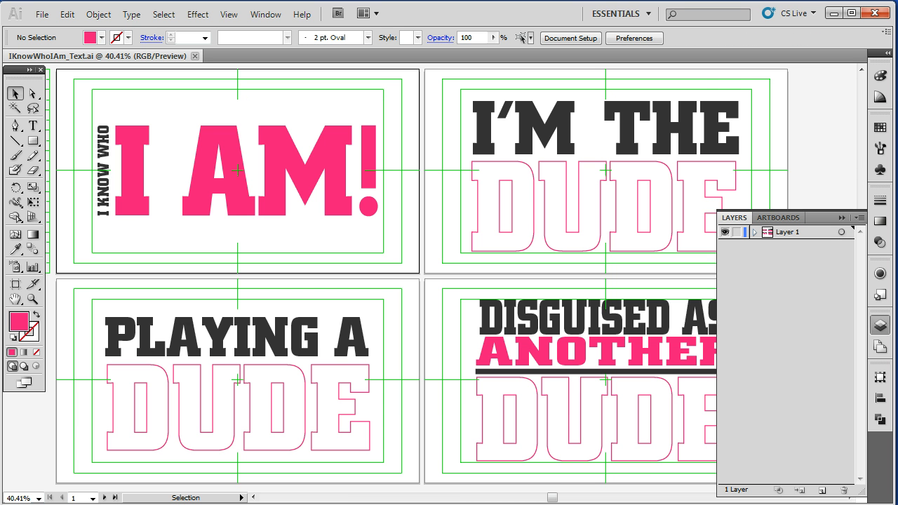
- Toggle Layer 1 between outline and preview view to compare the artwork
click(369, 152)
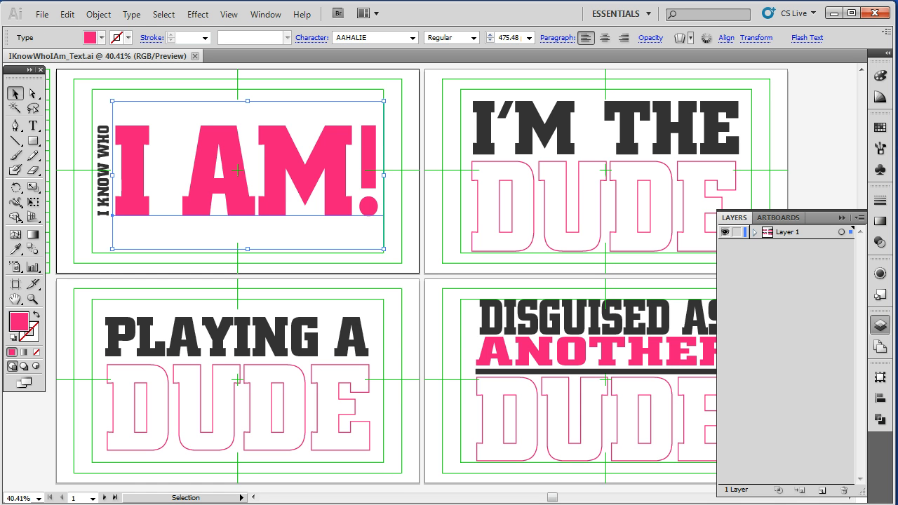
click(726, 232)
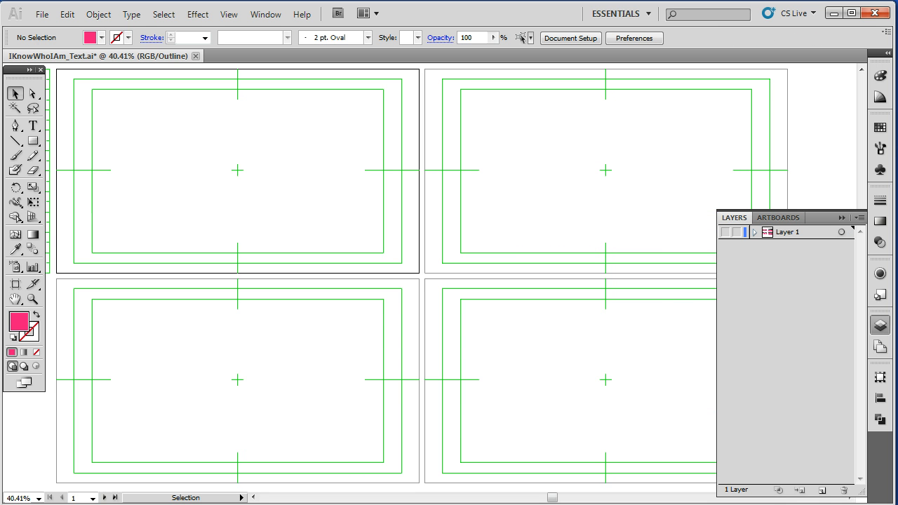
click(725, 232)
click(725, 233)
click(725, 232)
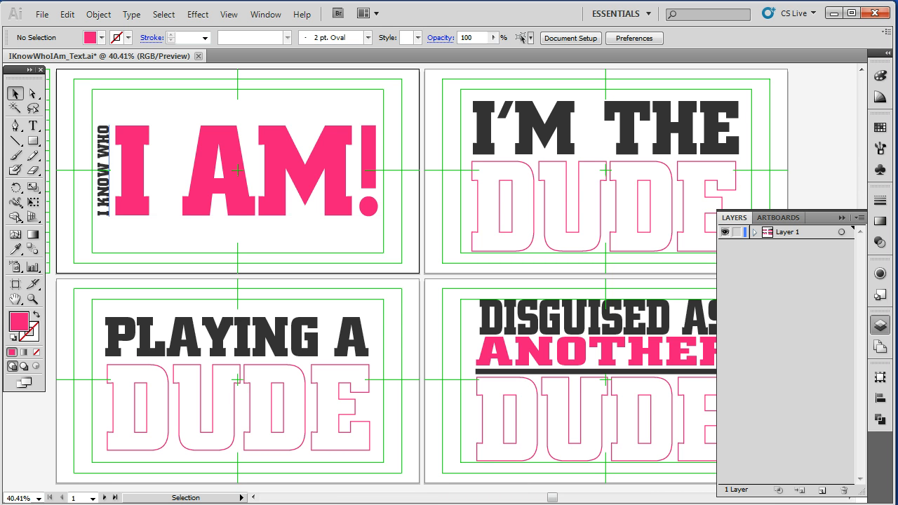
click(104, 144)
click(148, 109)
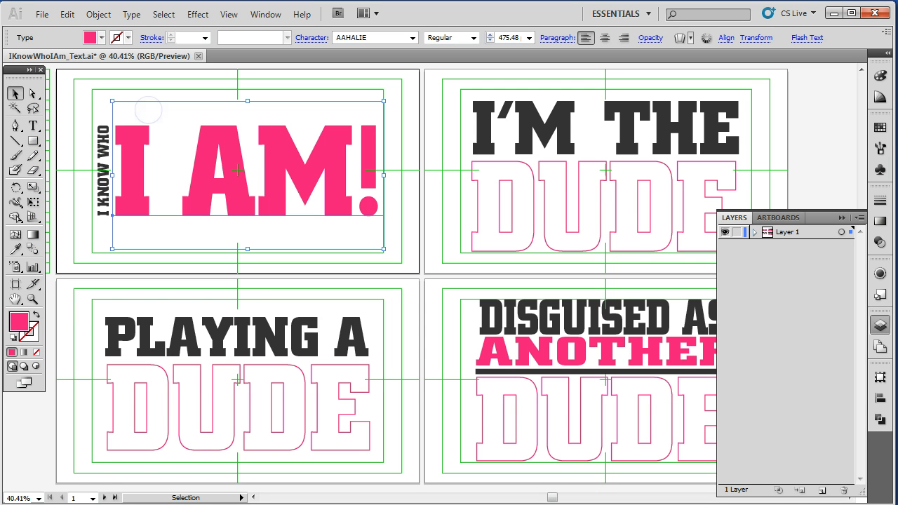
drag(75, 115, 400, 230)
click(404, 134)
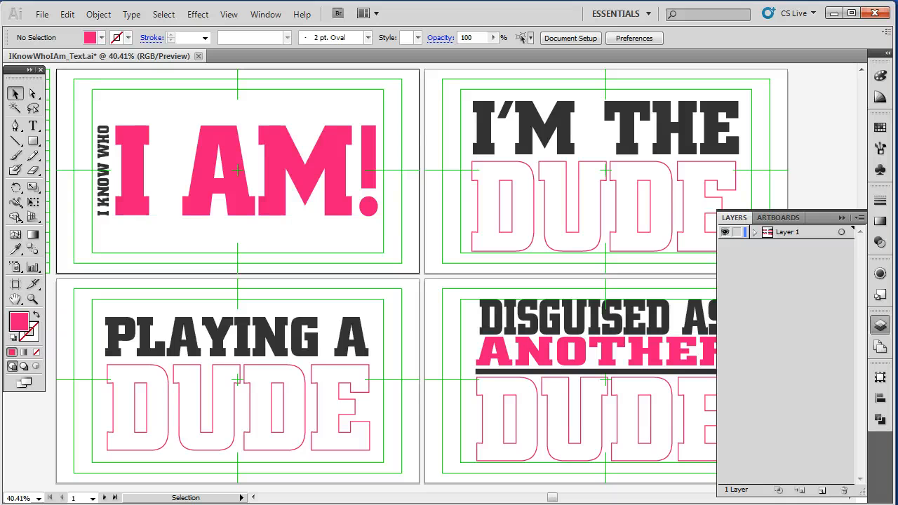
- Select all the text across the four artboards, excluding the divider line, and convert it to outlines
click(840, 218)
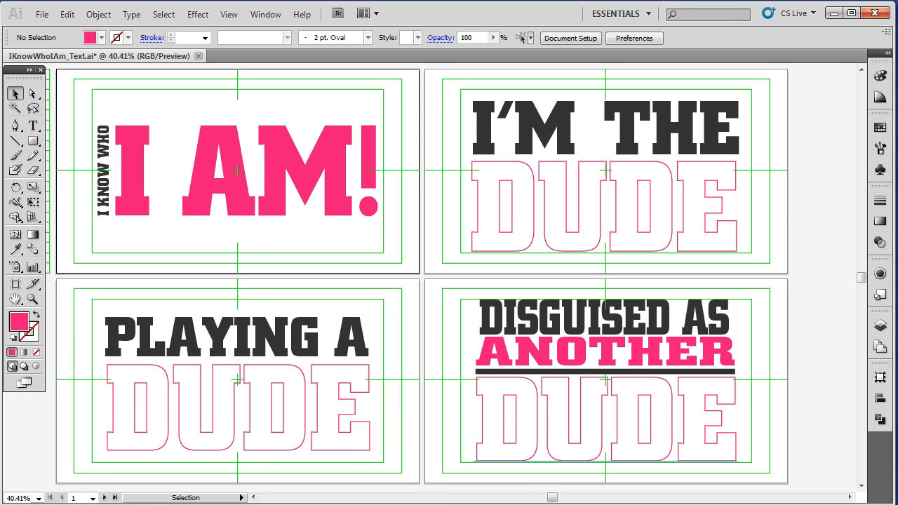
drag(65, 72, 796, 476)
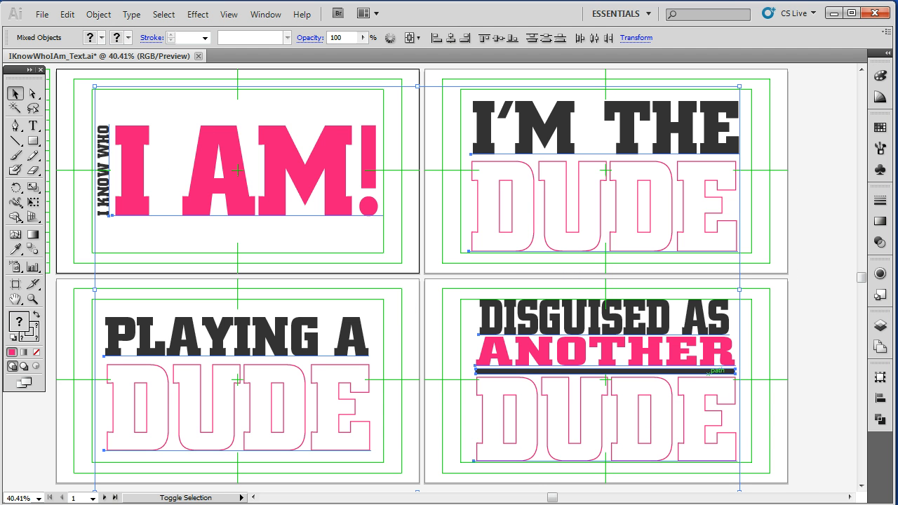
shift+click(709, 370)
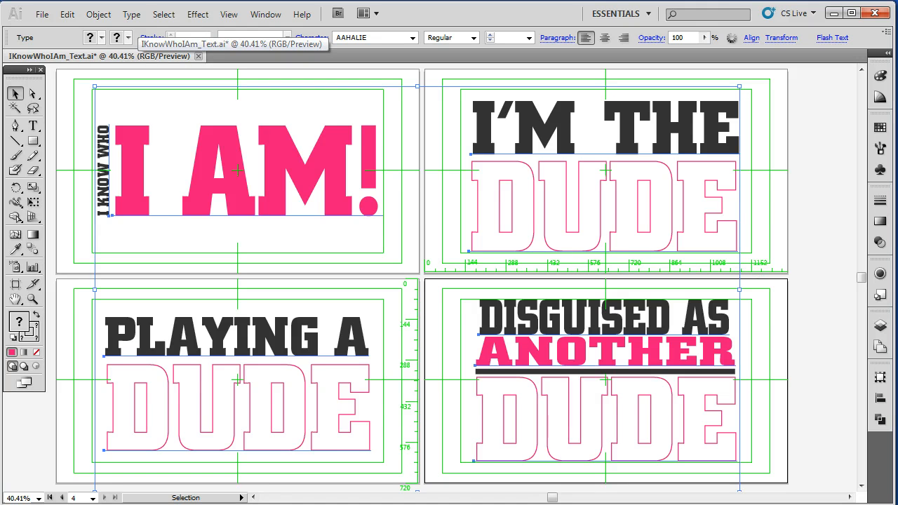
click(131, 14)
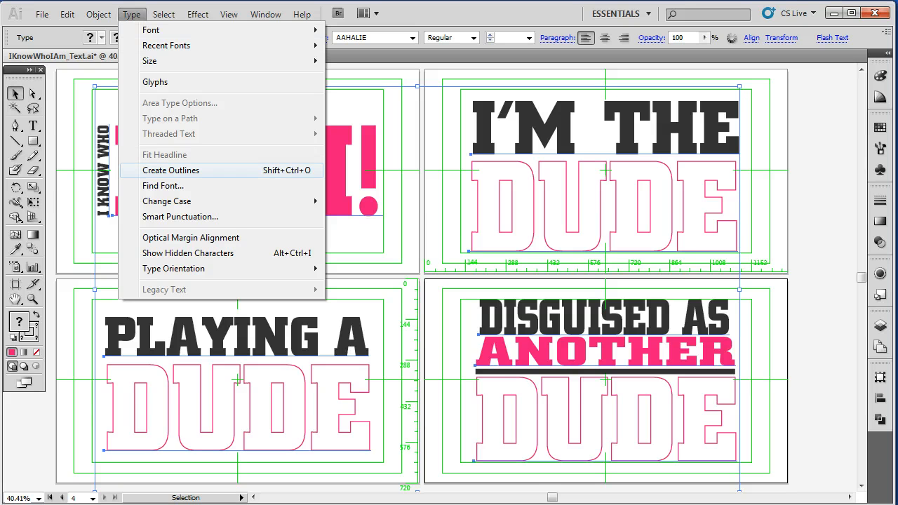
right_click(339, 161)
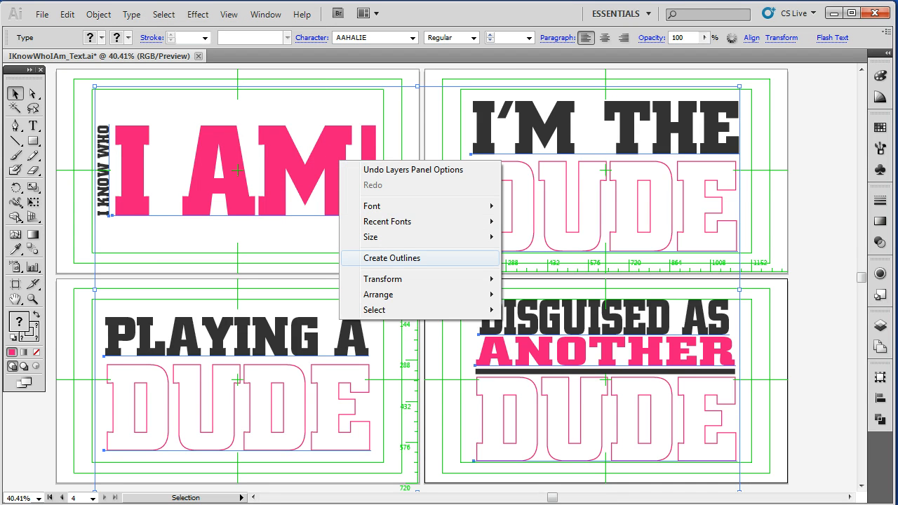
click(391, 258)
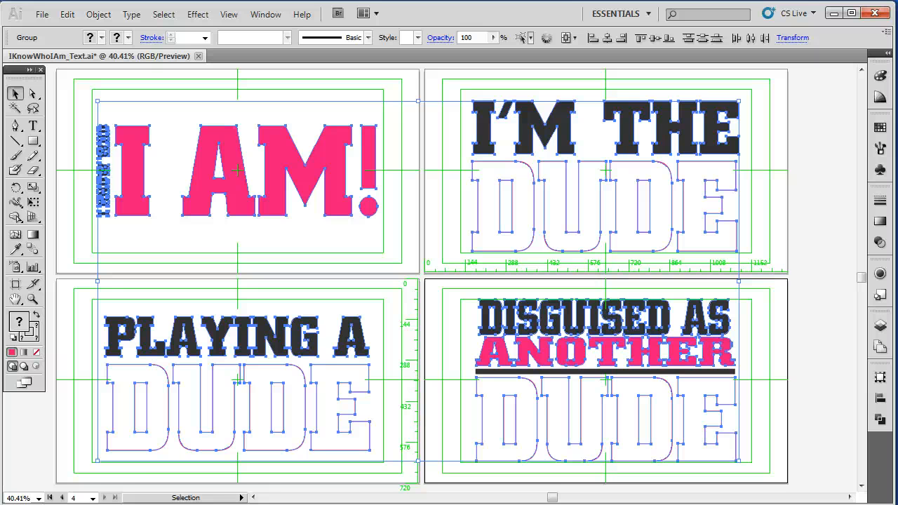
- Toggle Layer 1 between outline and preview view to check the outlined artwork
click(778, 144)
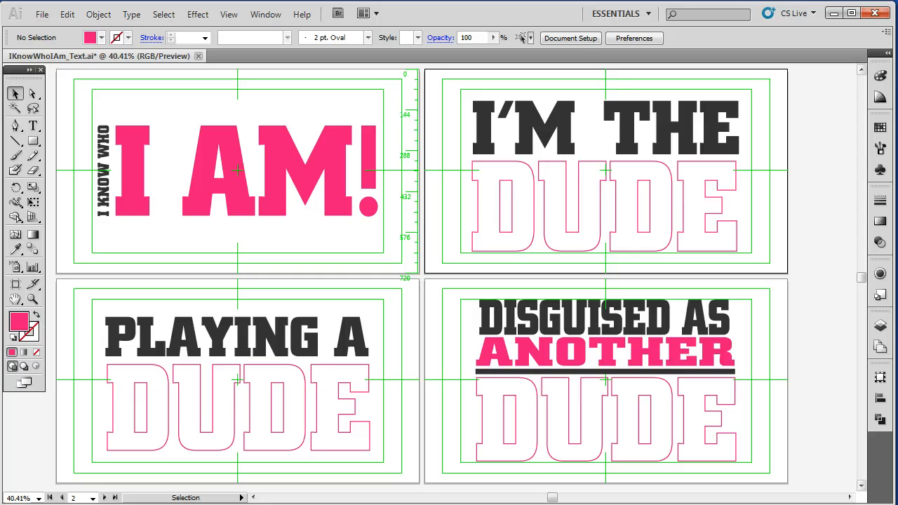
click(880, 325)
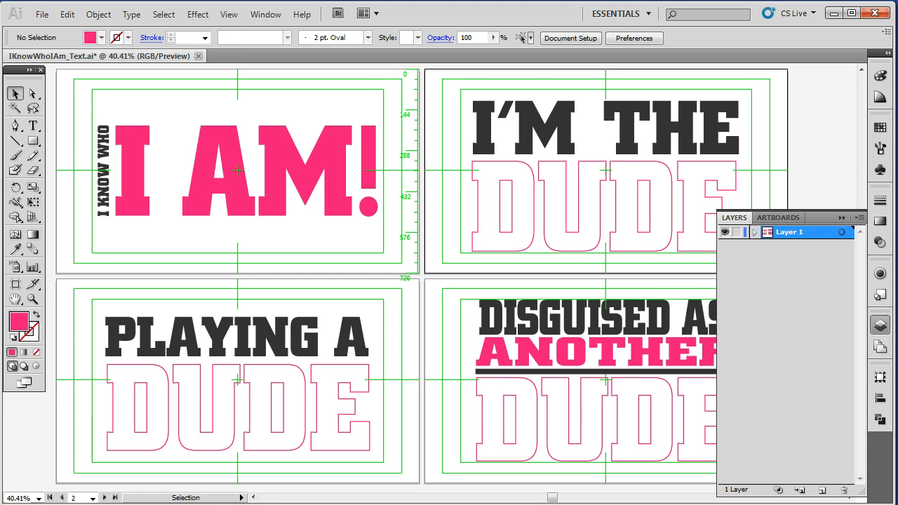
ctrl+click(725, 231)
ctrl+click(725, 231)
ctrl+click(725, 231)
ctrl+click(725, 231)
ctrl+click(725, 231)
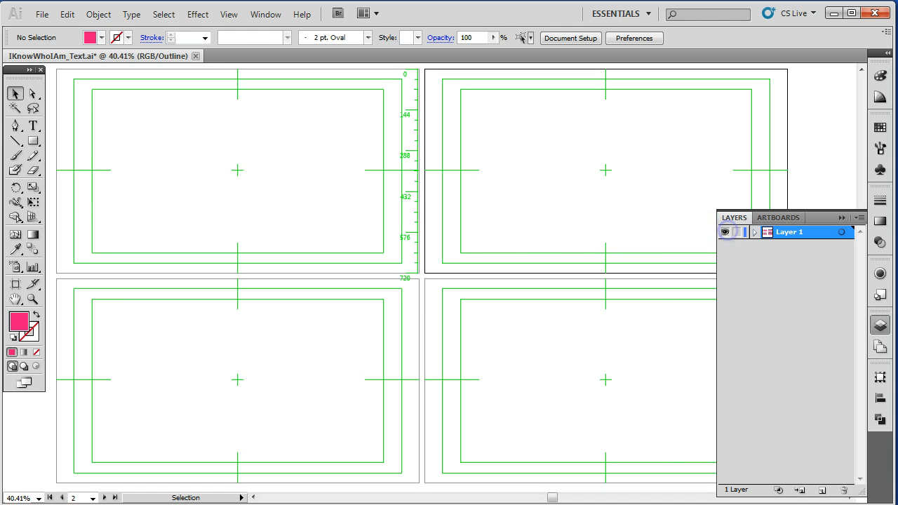
click(727, 231)
click(727, 231)
click(727, 230)
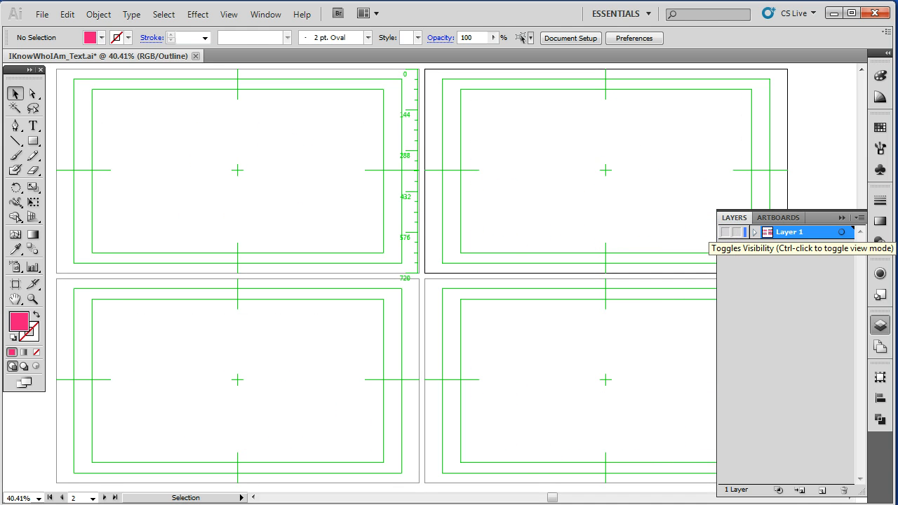
click(726, 231)
ctrl+click(725, 232)
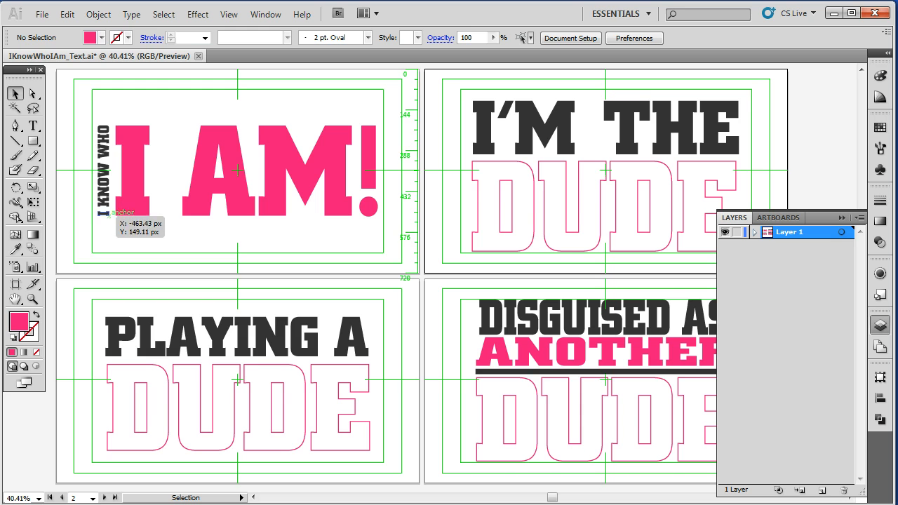
- Zoom in on the outlined 'I KNOW WHO' text and select it to examine its shapes
click(104, 209)
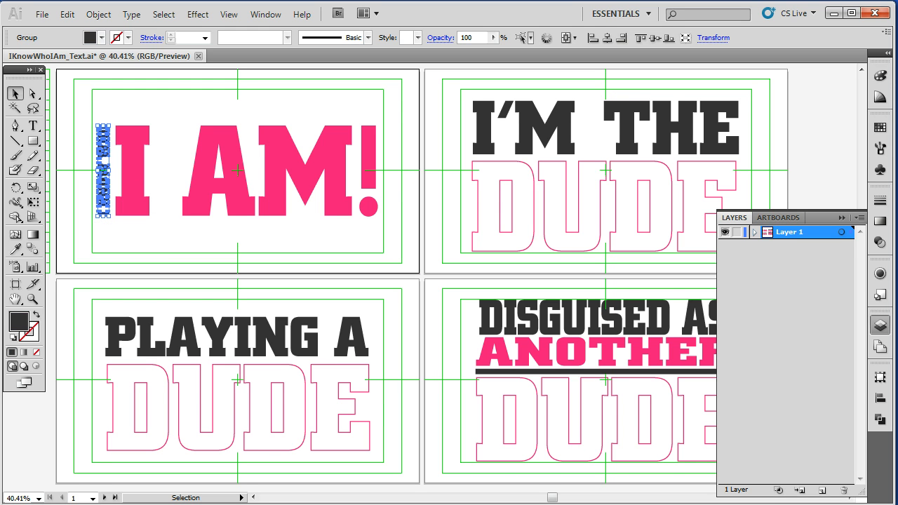
click(91, 106)
key(z)
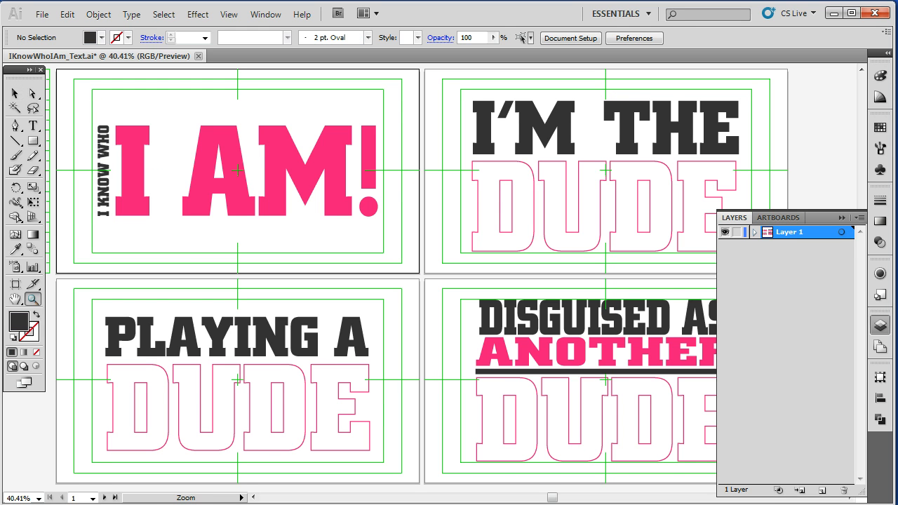
drag(89, 118, 122, 231)
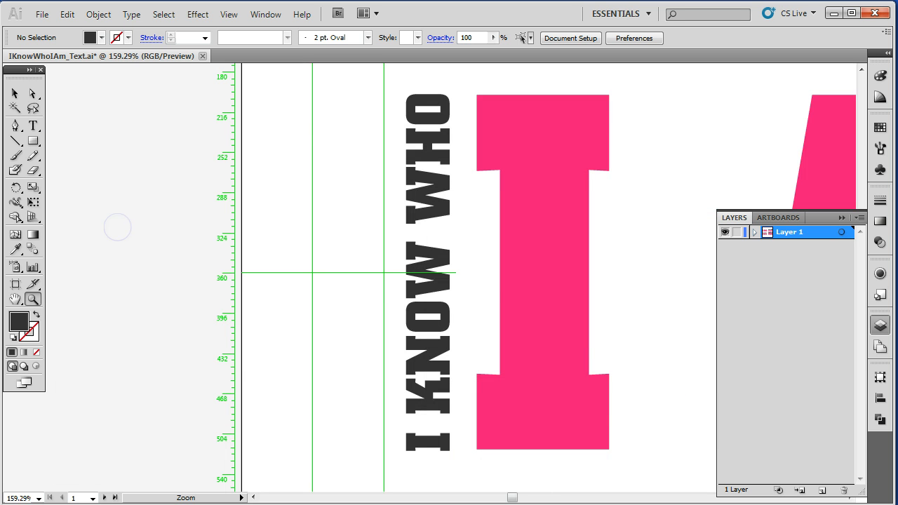
key(v)
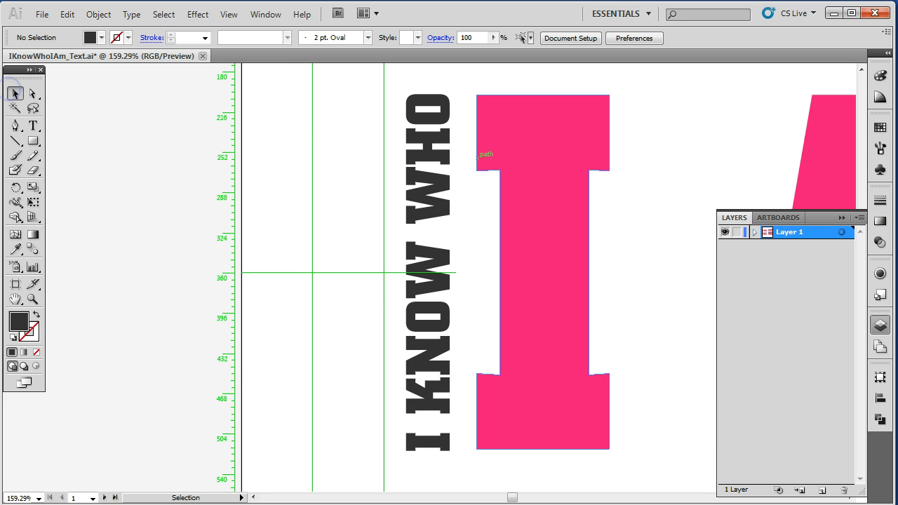
click(423, 147)
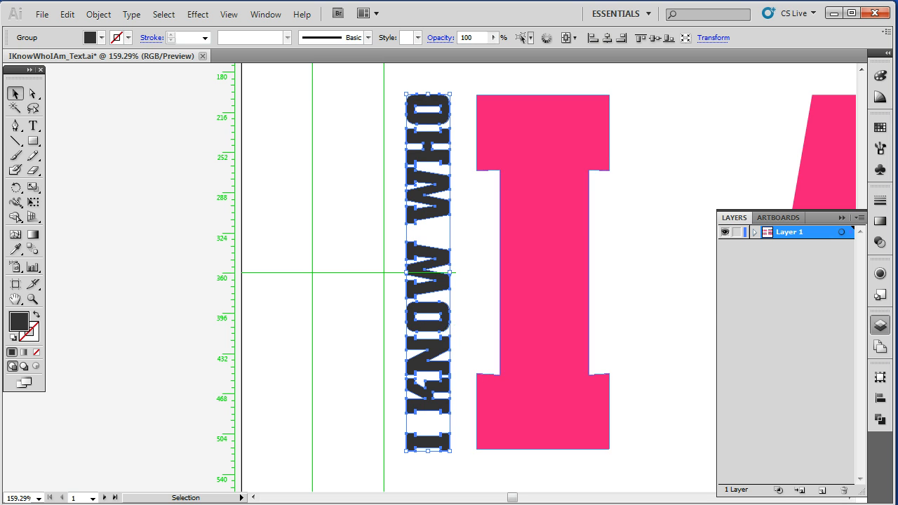
click(545, 273)
- Zoom out to view all four artboards and select the outlined 'I AM!' group
double_click(16, 299)
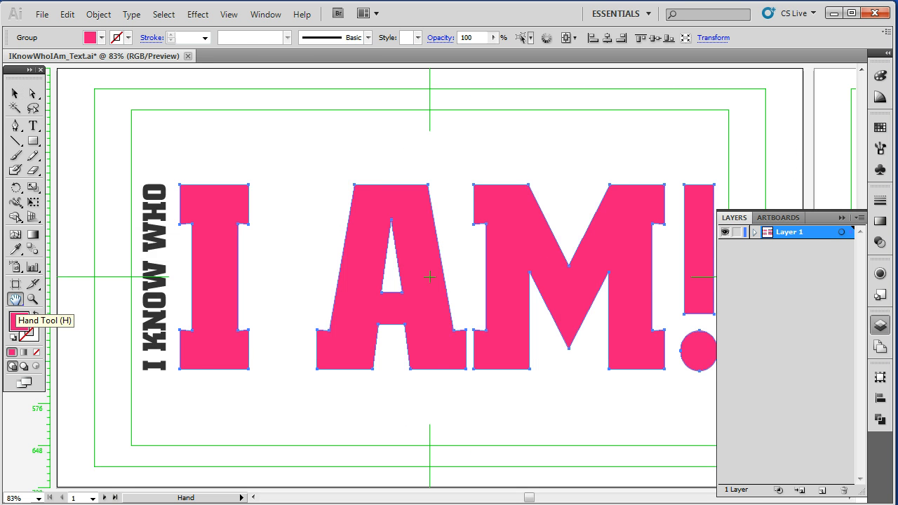
key(ctrl+minus)
key(ctrl+minus)
key(ctrl+minus)
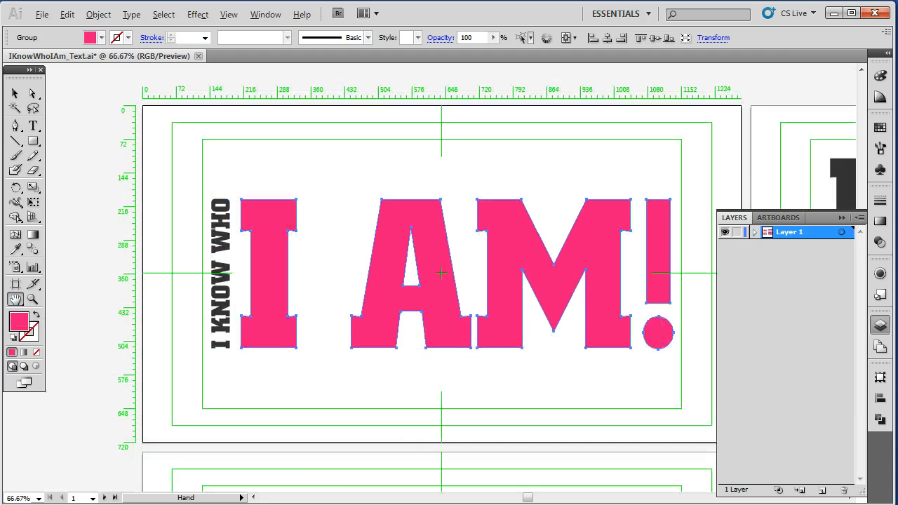
key(ctrl+minus)
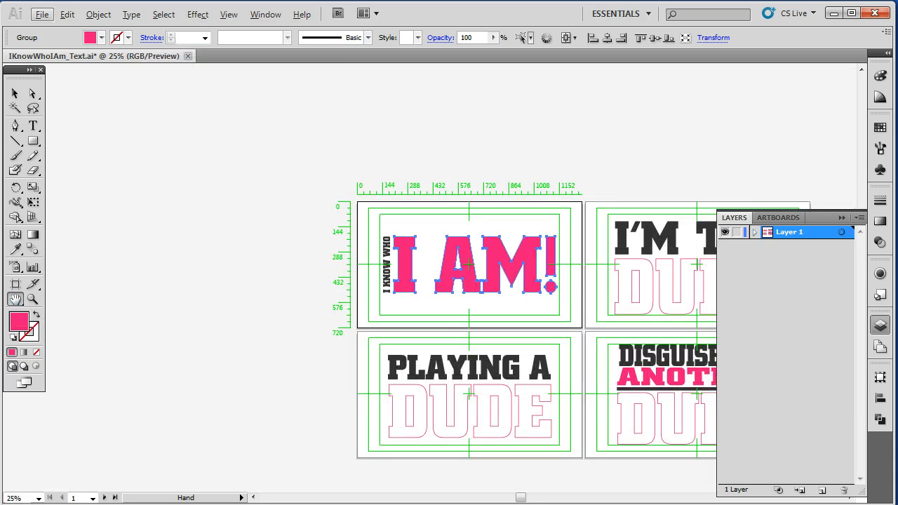
drag(521, 497, 548, 497)
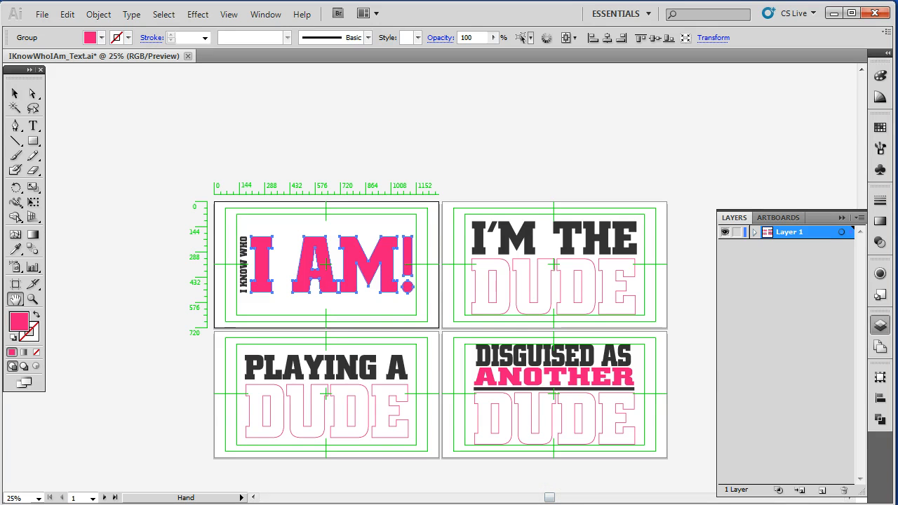
key(s)
key(v)
click(15, 93)
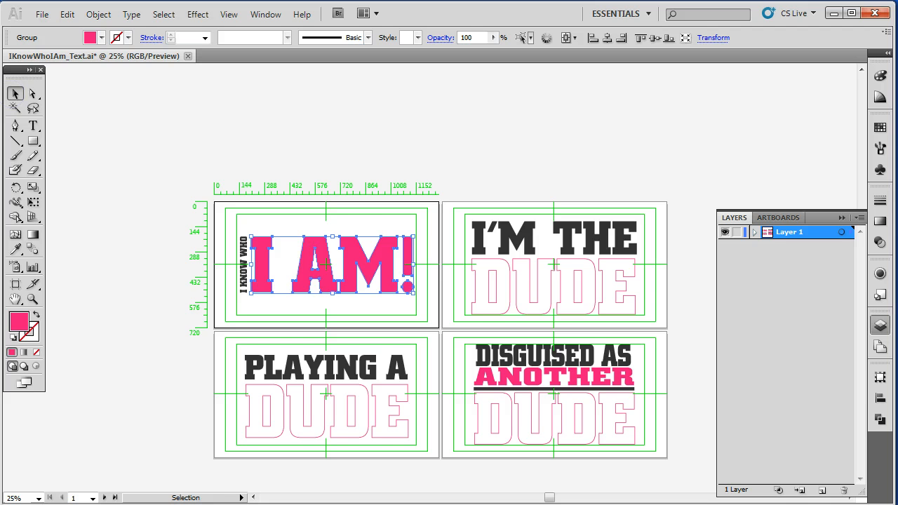
- Select all the outlined artwork across the four artboards and ungroup it, then deselect
drag(210, 211, 669, 466)
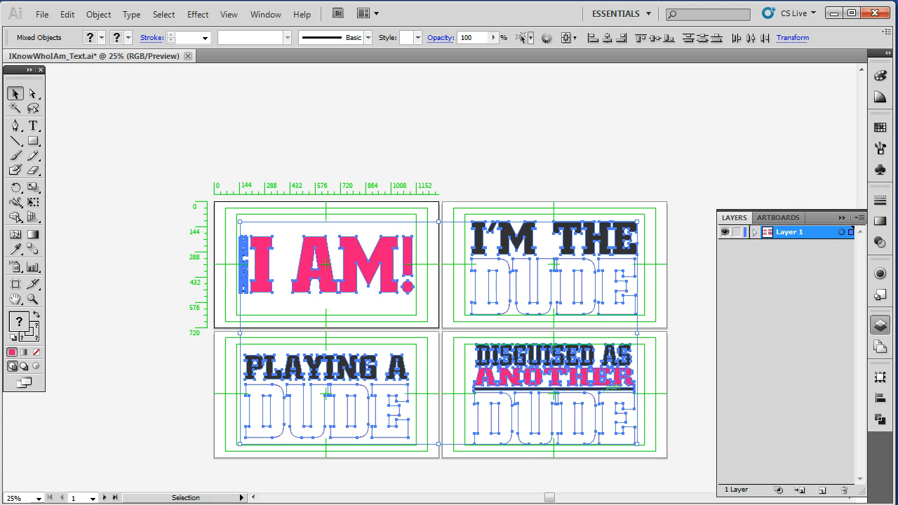
shift+click(604, 389)
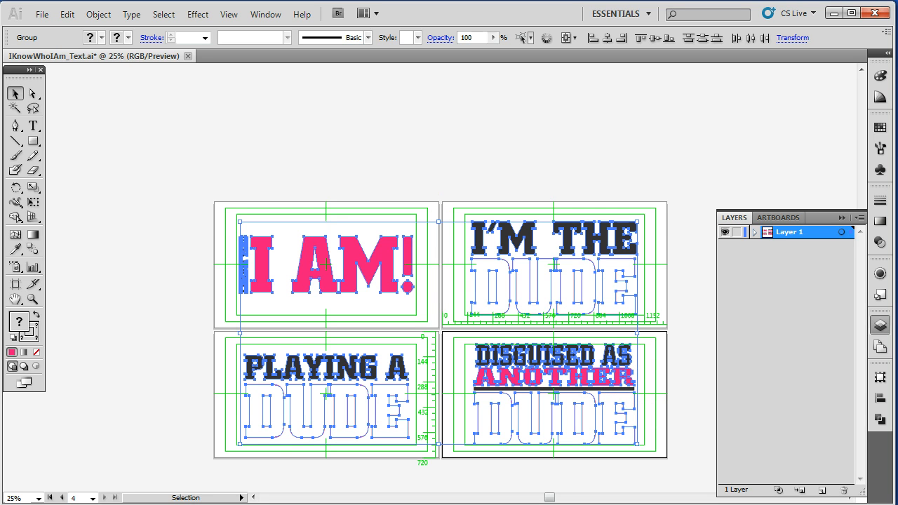
right_click(590, 240)
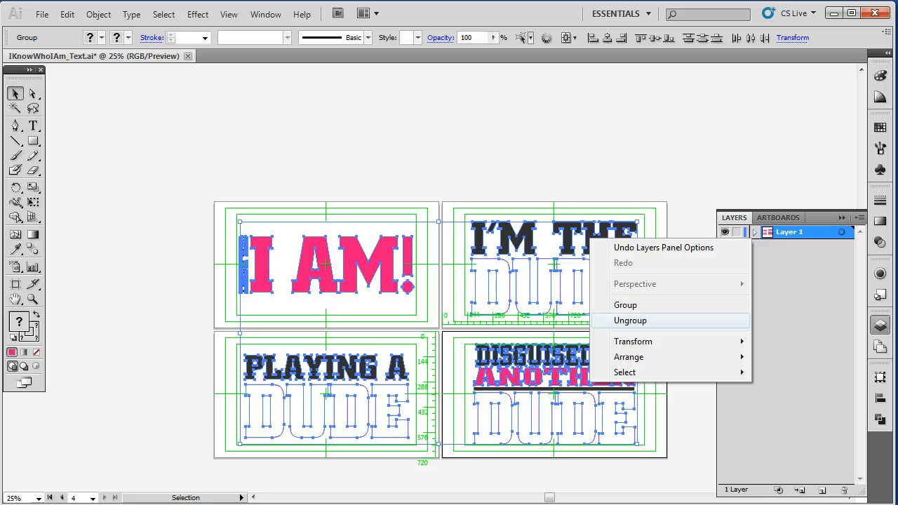
click(631, 320)
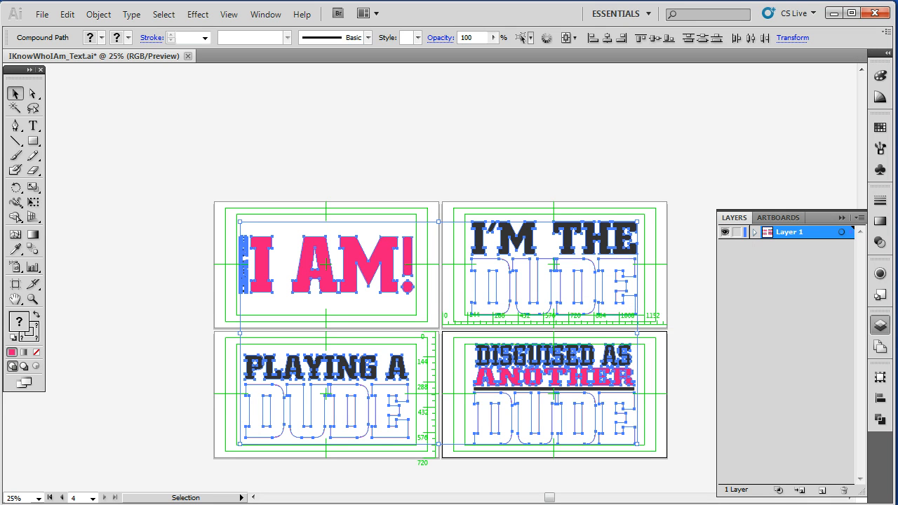
click(373, 201)
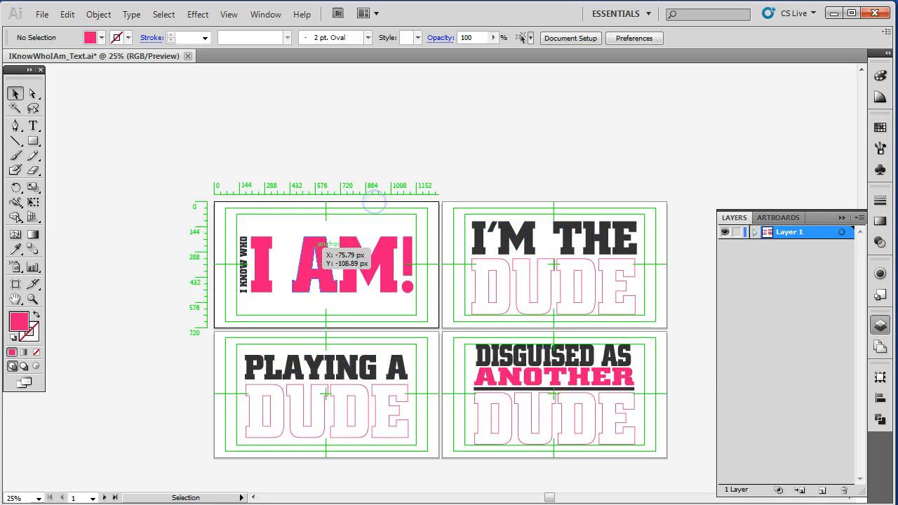
- Zoom in on the first artboard and select letters of the vertical 'I KNOW WHO' text to inspect them
click(32, 298)
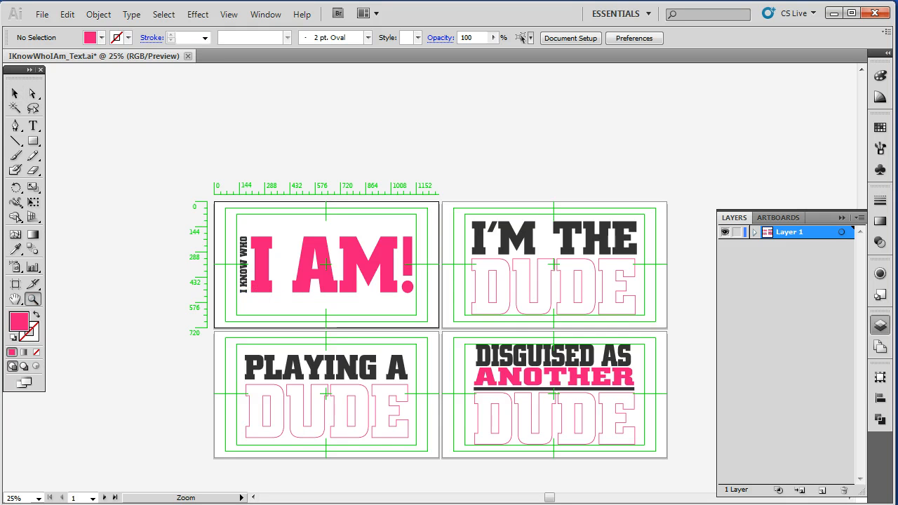
drag(204, 206, 512, 324)
click(16, 91)
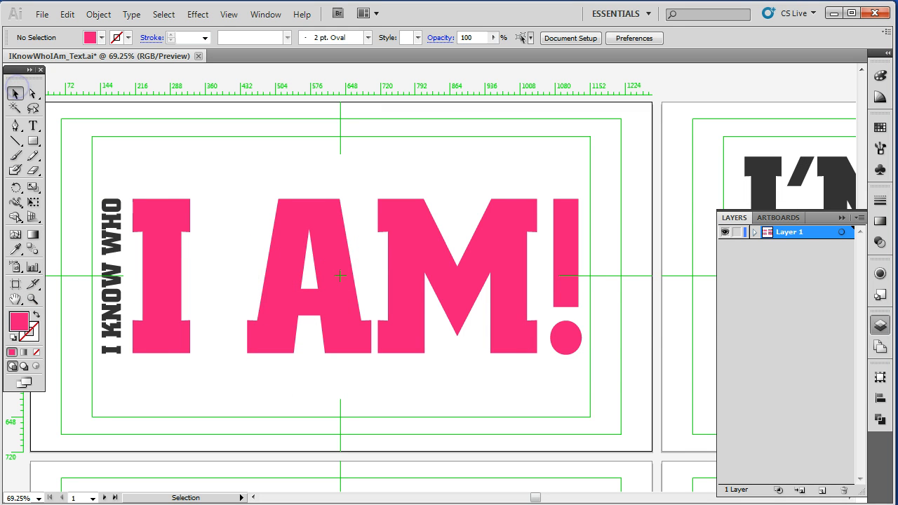
click(118, 351)
drag(113, 349, 112, 268)
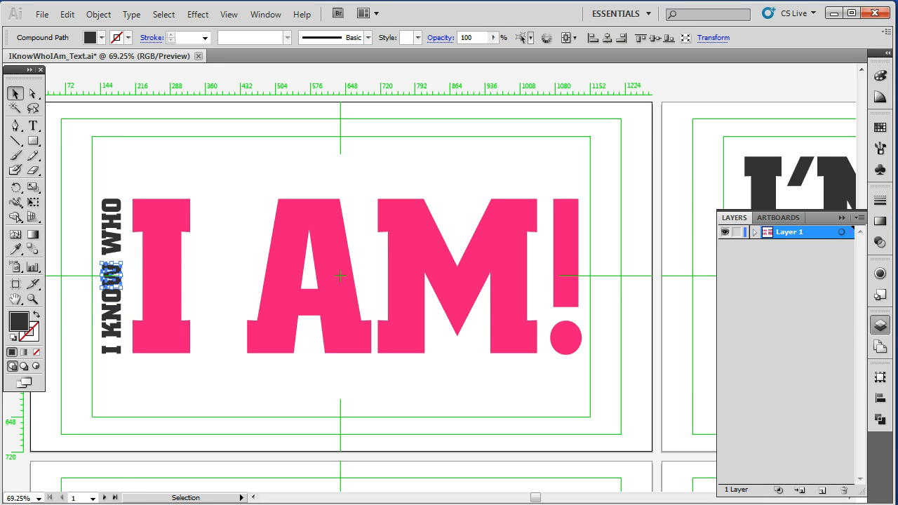
double_click(14, 299)
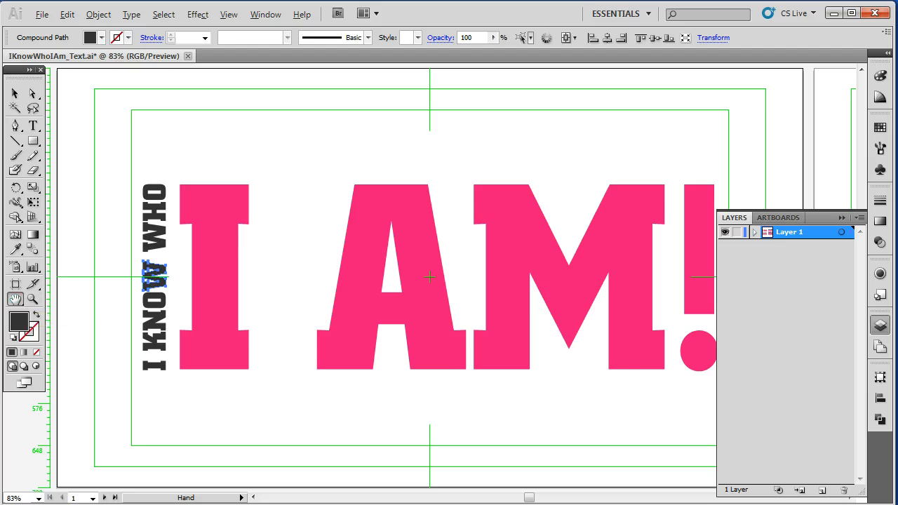
scroll(481, 272, down, 4)
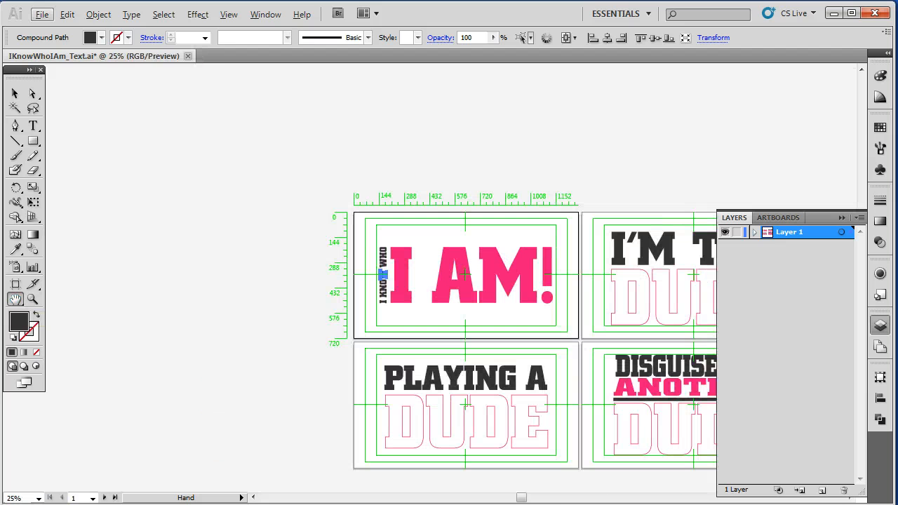
drag(522, 497, 547, 497)
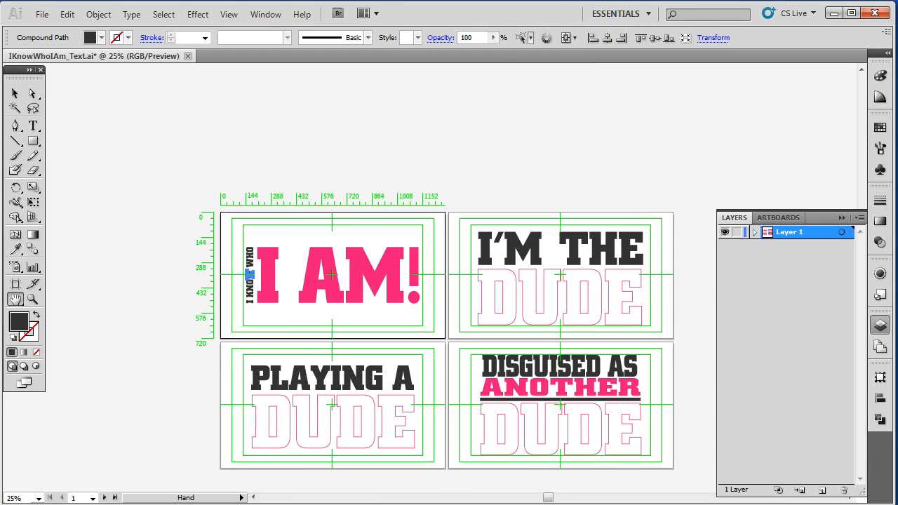
- Group the lower letters of the vertical 'I KNOW WHO' text on the first artboard
key(v)
click(128, 201)
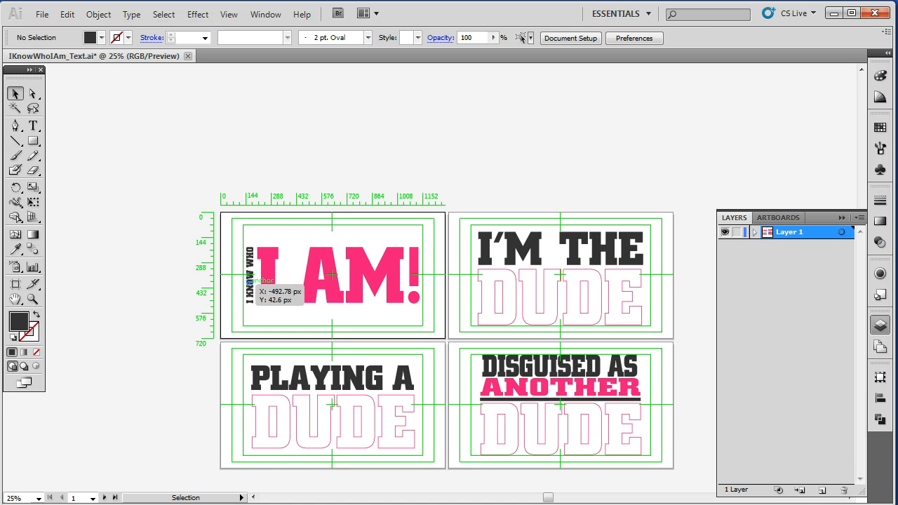
drag(242, 310, 250, 300)
click(253, 324)
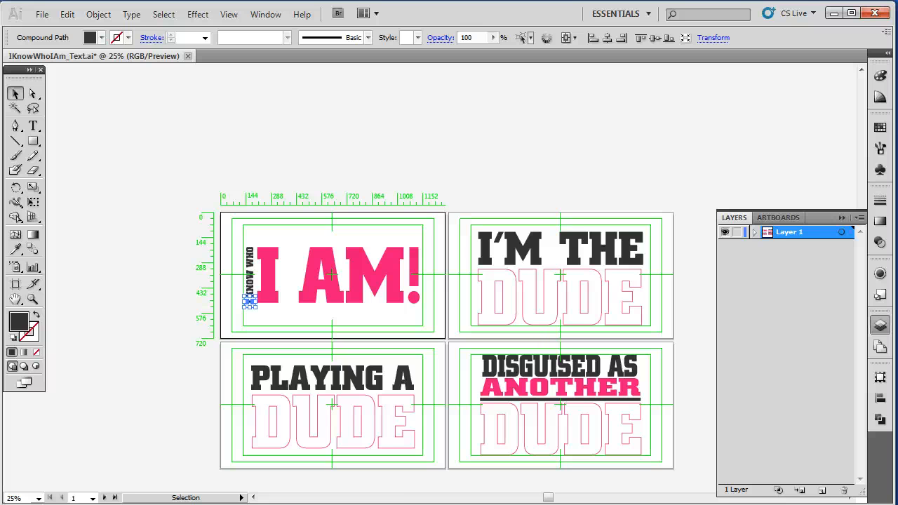
key(ctrl+g)
drag(239, 268, 255, 296)
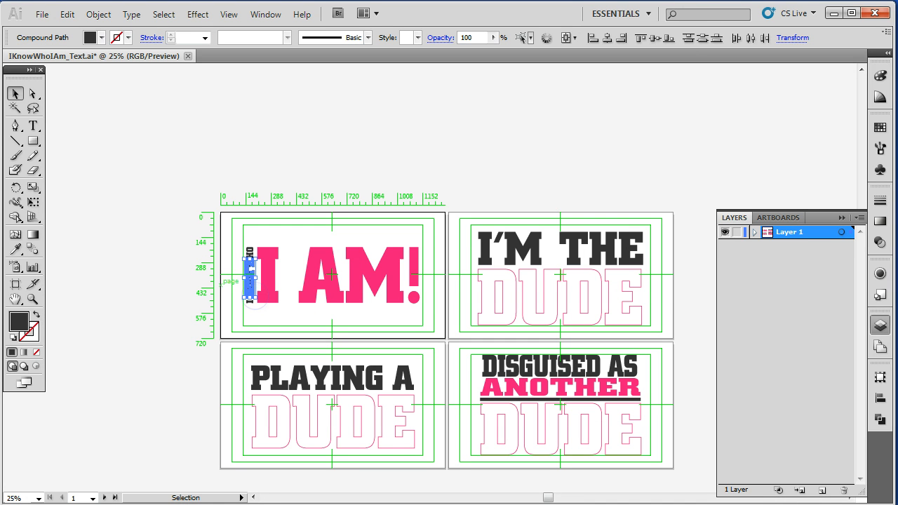
click(212, 258)
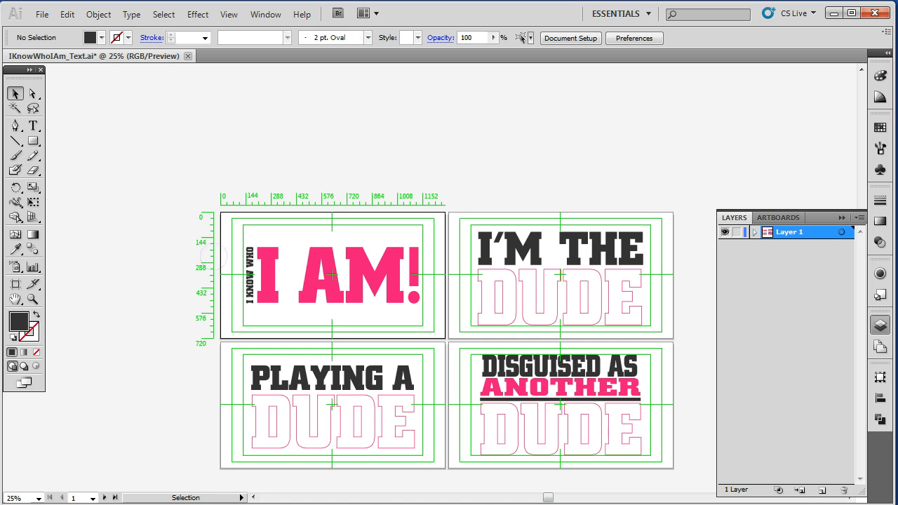
- Select all letters of the vertical 'I KNOW WHO' text and group them together
key(z)
drag(221, 210, 432, 328)
key(v)
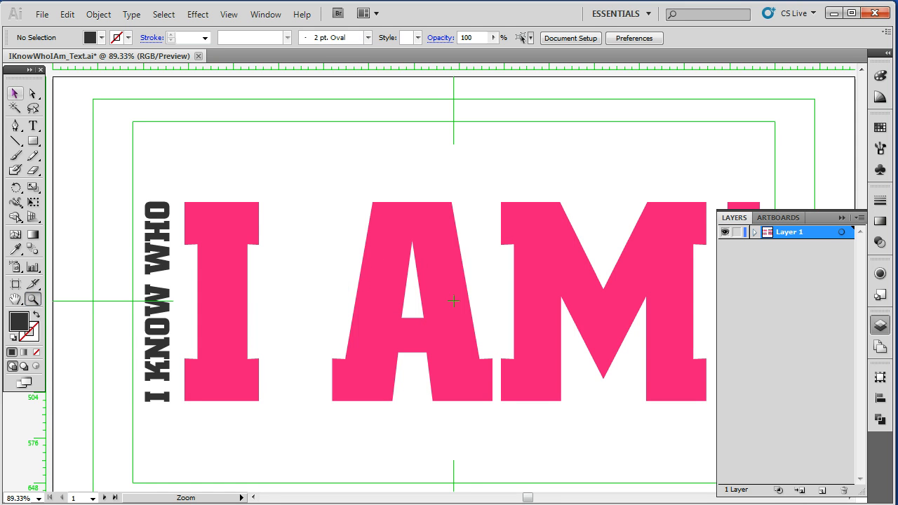
drag(128, 292, 170, 361)
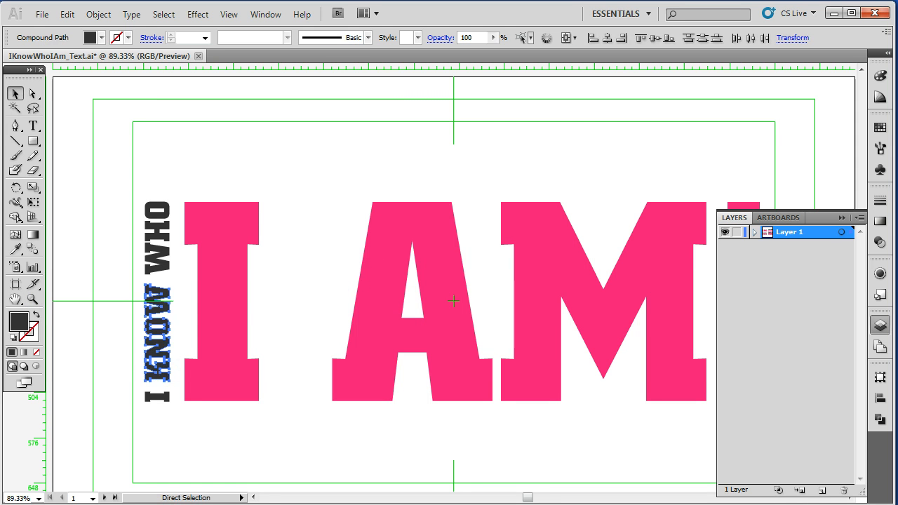
drag(133, 187, 173, 265)
key(a)
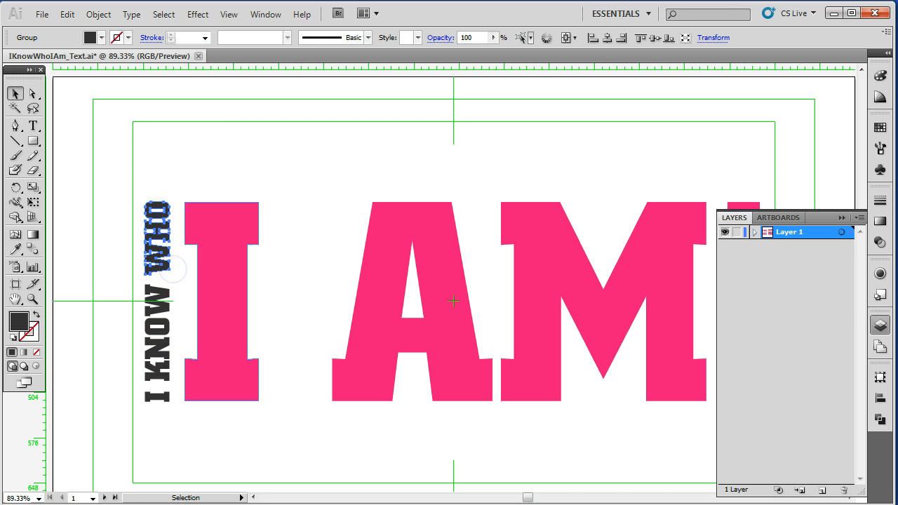
- Group the outlined letter 'I' on its own, and group the letters 'AM' together
click(242, 242)
key(v)
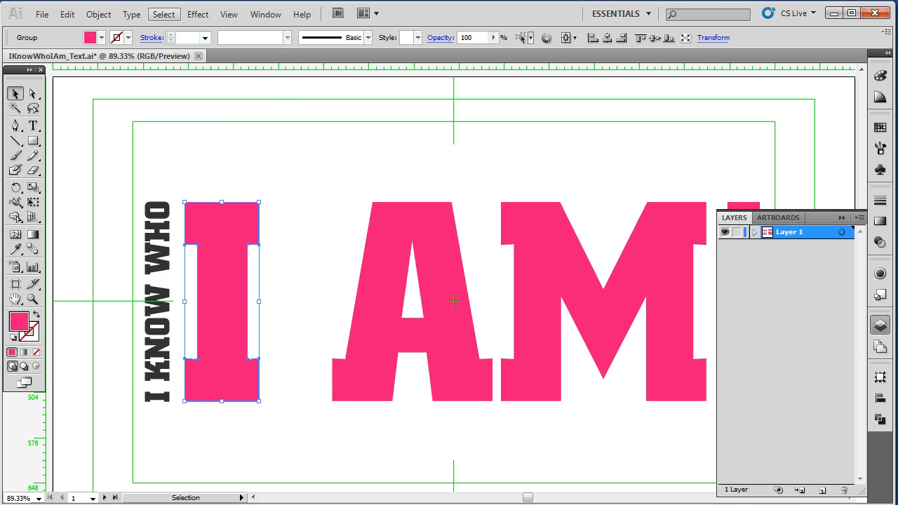
click(99, 14)
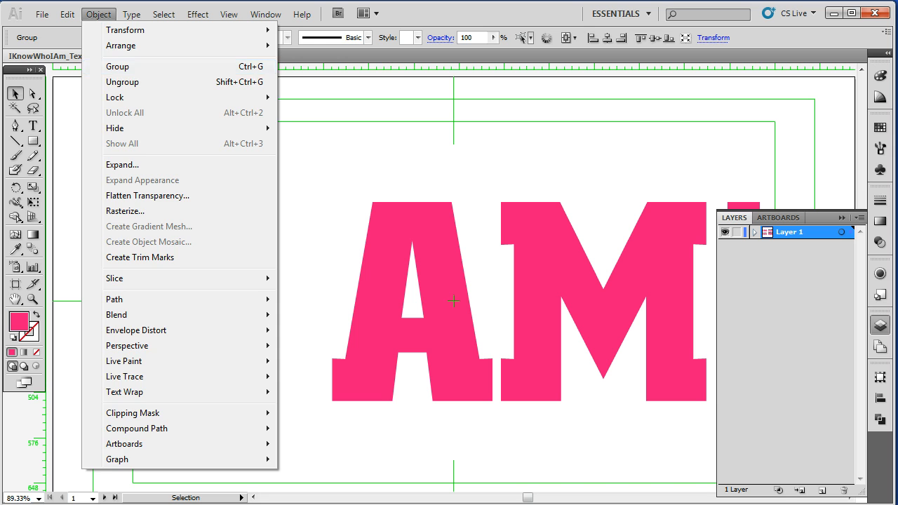
click(117, 66)
drag(372, 175, 679, 308)
key(ctrl+g)
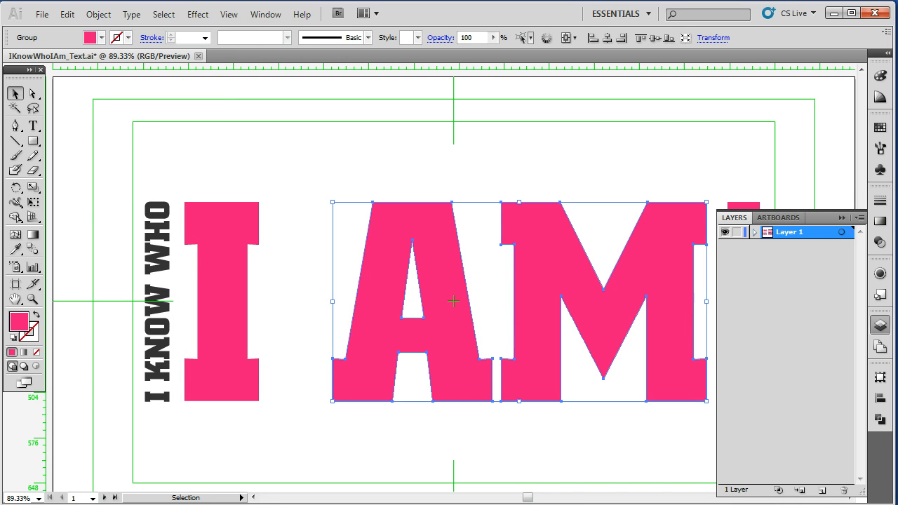
- Group the exclamation mark's bar and dot into one group
click(841, 217)
drag(736, 182, 758, 419)
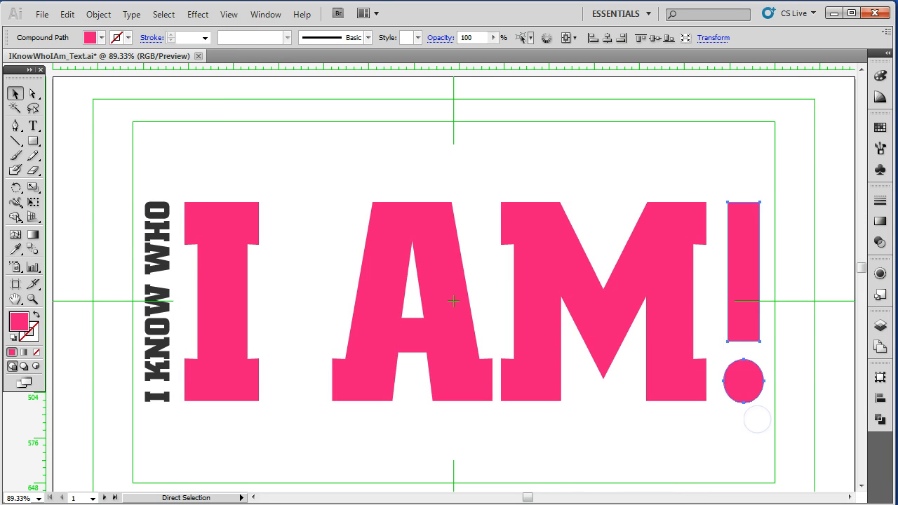
key(ctrl+g)
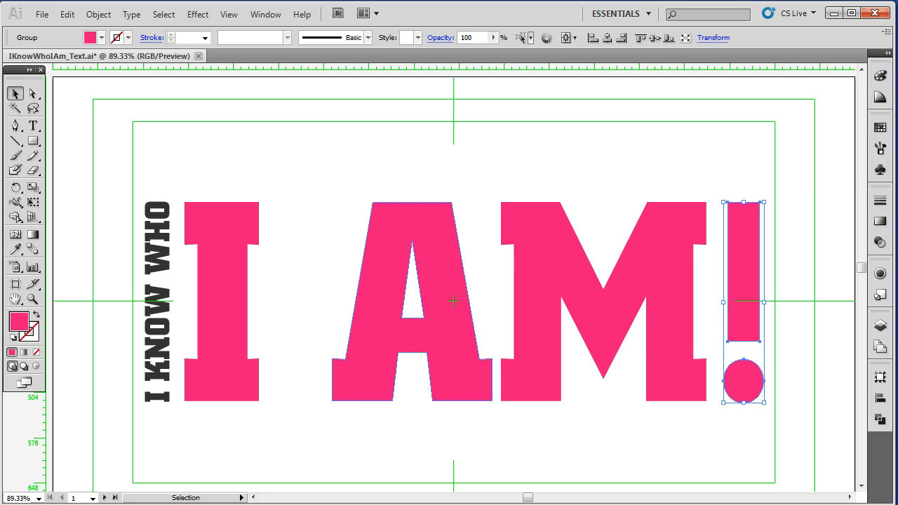
- Expand Layer 1 to review its groups and select the divider line on the fourth artboard
scroll(491, 298, down, 4)
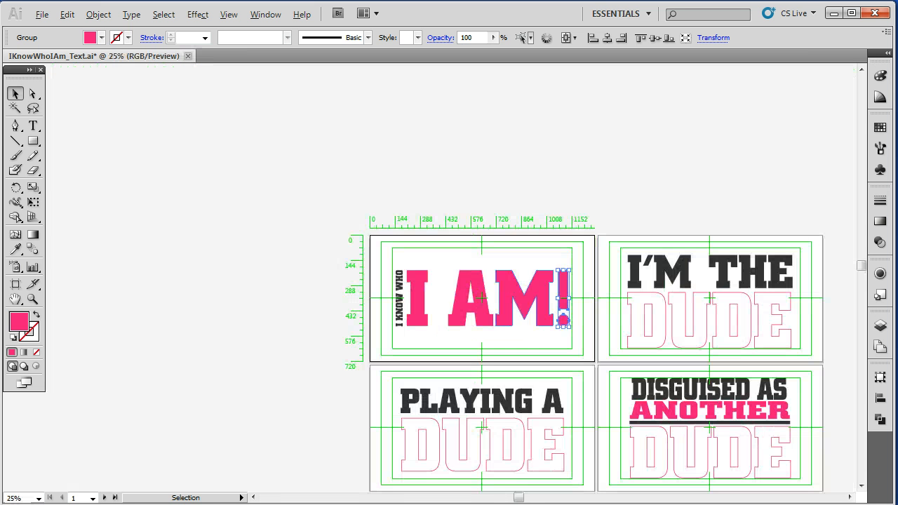
drag(517, 497, 538, 496)
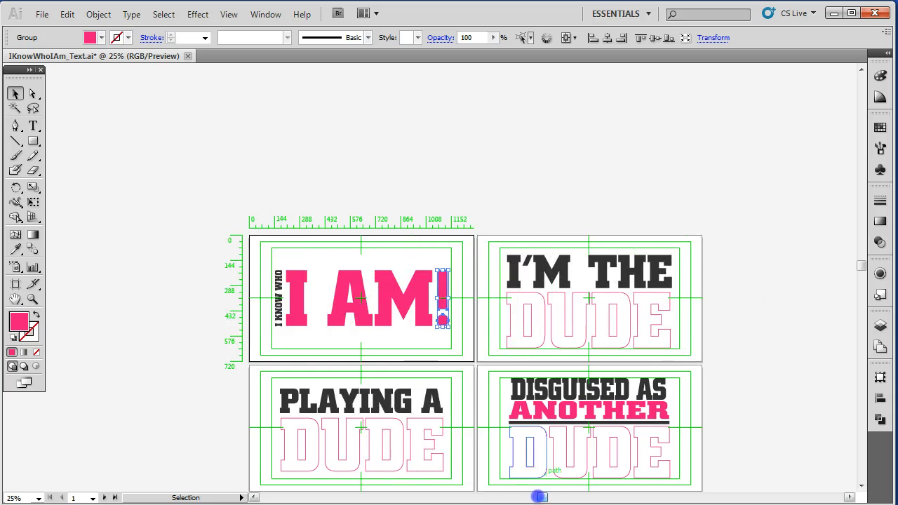
scroll(561, 315, down, 1)
scroll(477, 330, down, 2)
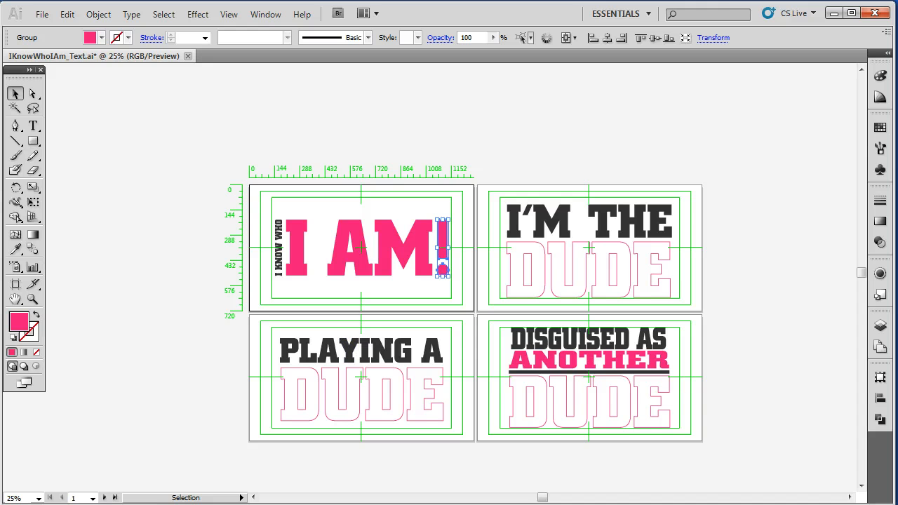
click(687, 392)
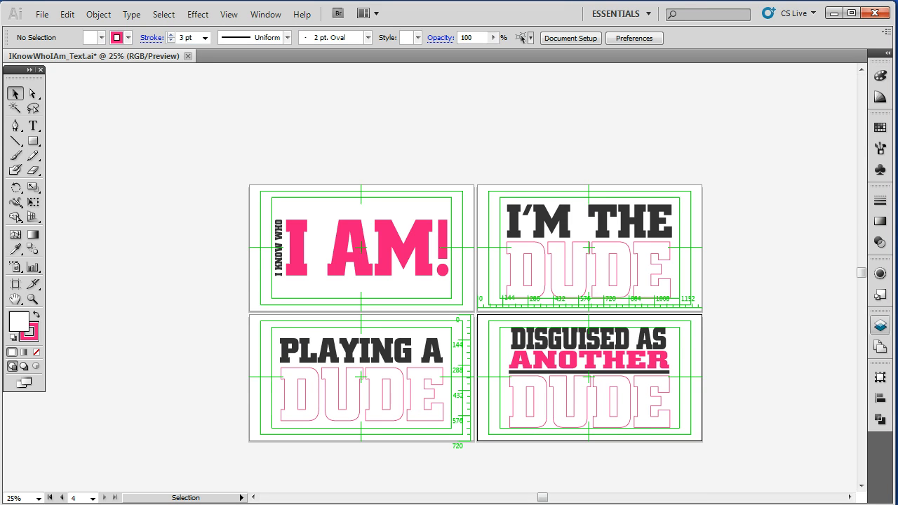
click(879, 325)
click(755, 232)
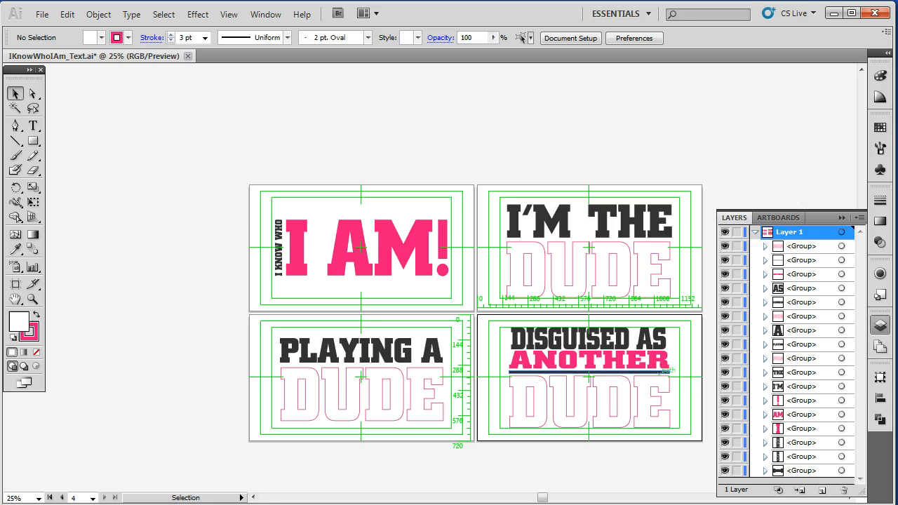
click(659, 374)
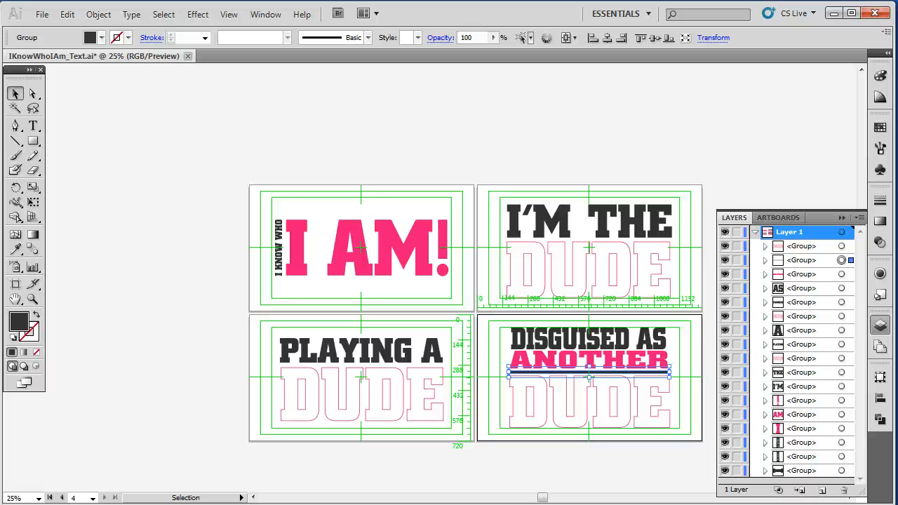
click(755, 232)
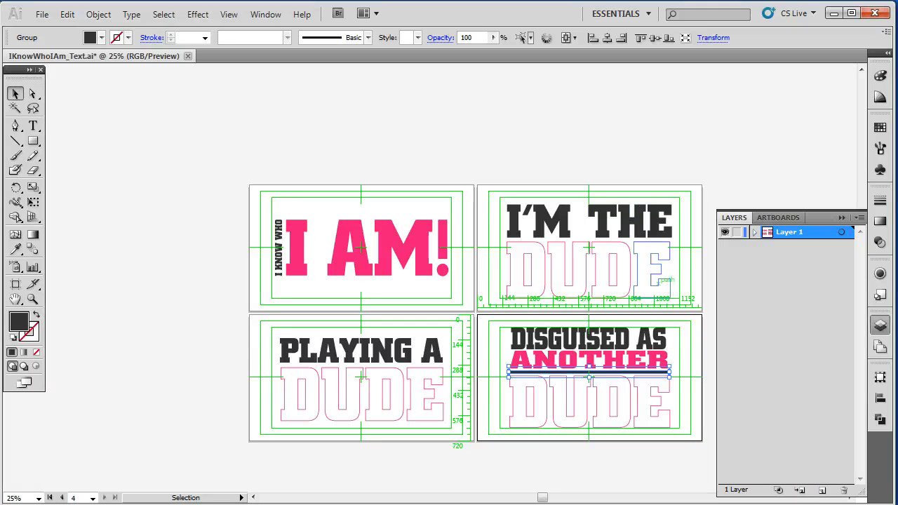
- Select the 'I KNOW WHO', 'I', 'AM' and '!' groups in turn to check them, then re-expand Layer 1
click(278, 270)
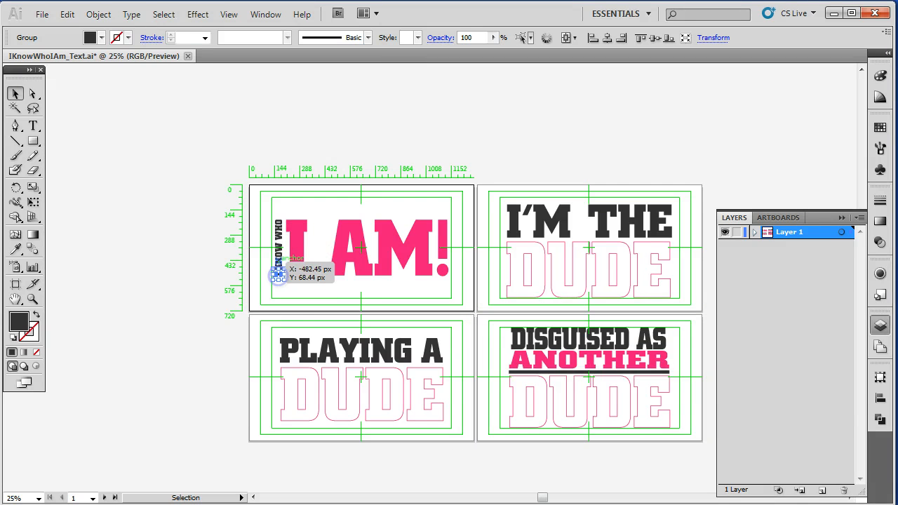
drag(284, 251, 283, 239)
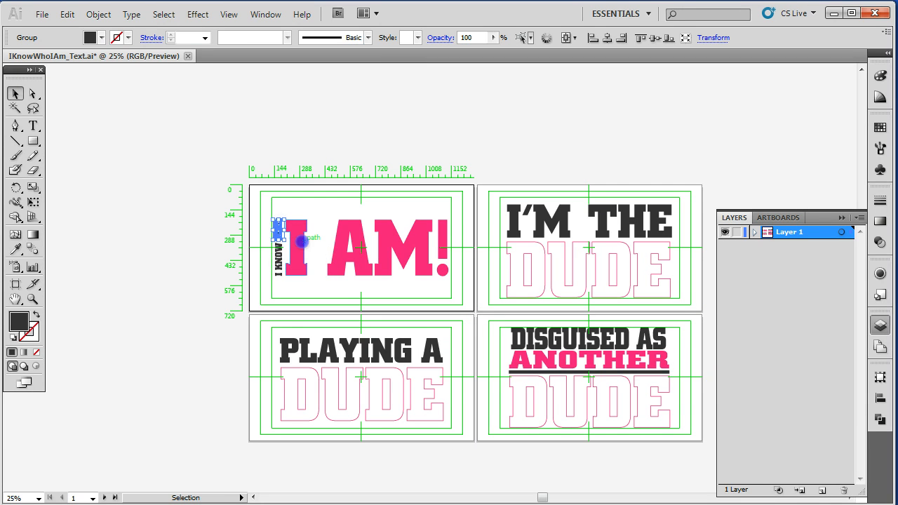
click(300, 246)
click(355, 245)
click(443, 246)
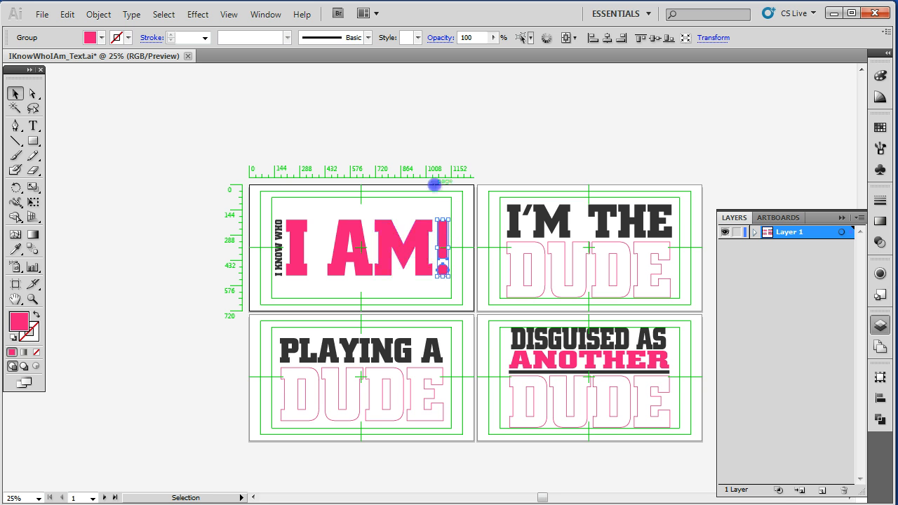
click(435, 184)
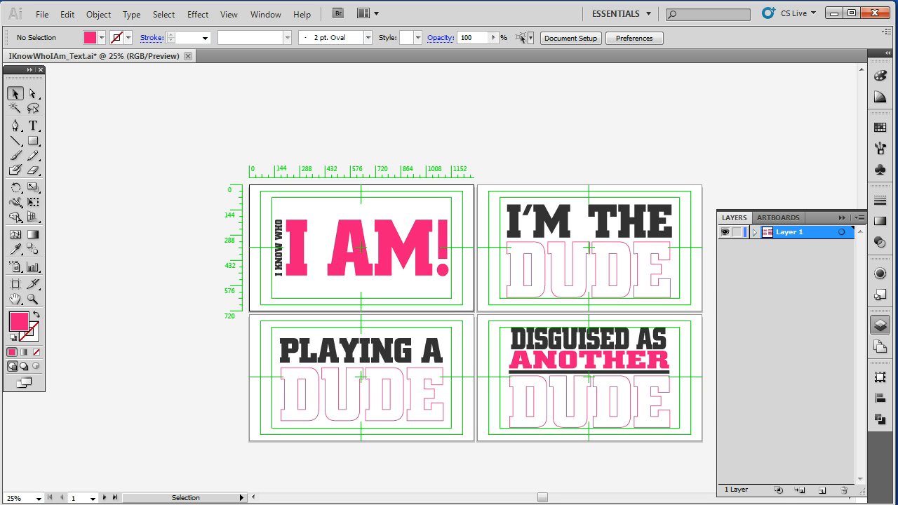
click(754, 233)
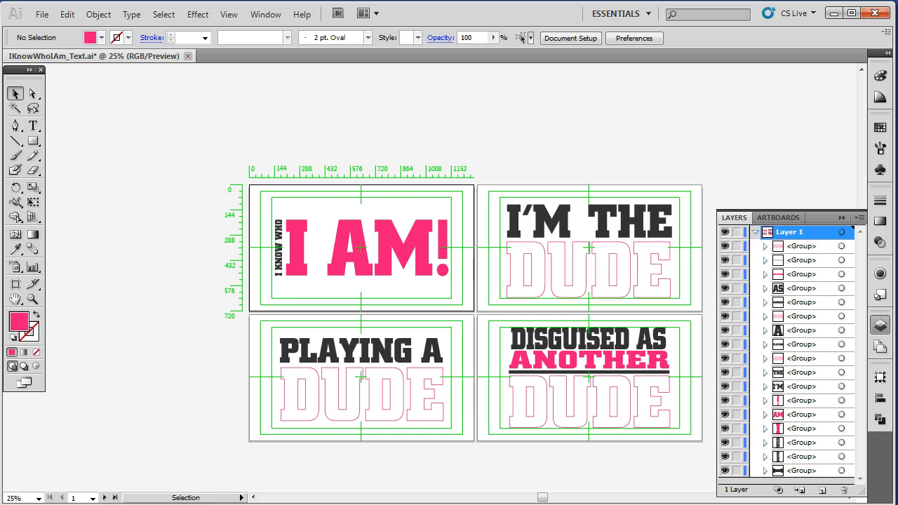
- Release Layer 1's groups into separate sublayers in sequence
click(725, 231)
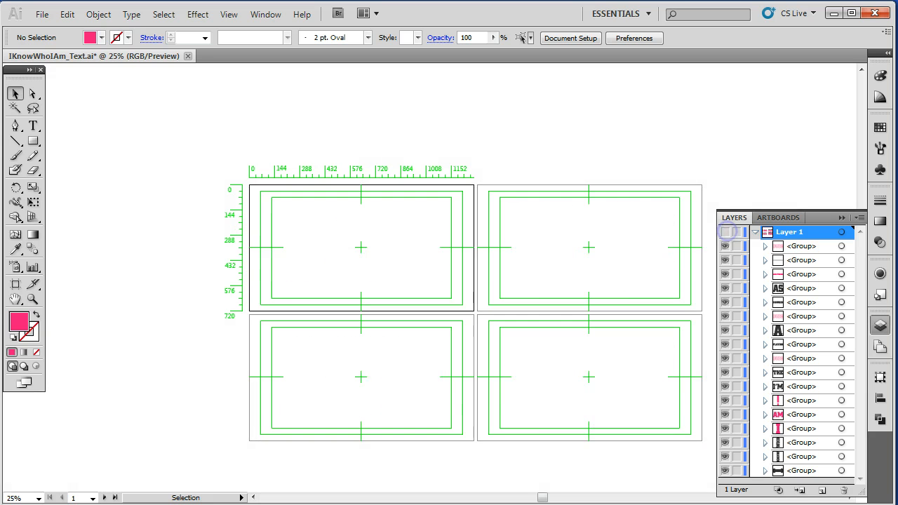
click(725, 232)
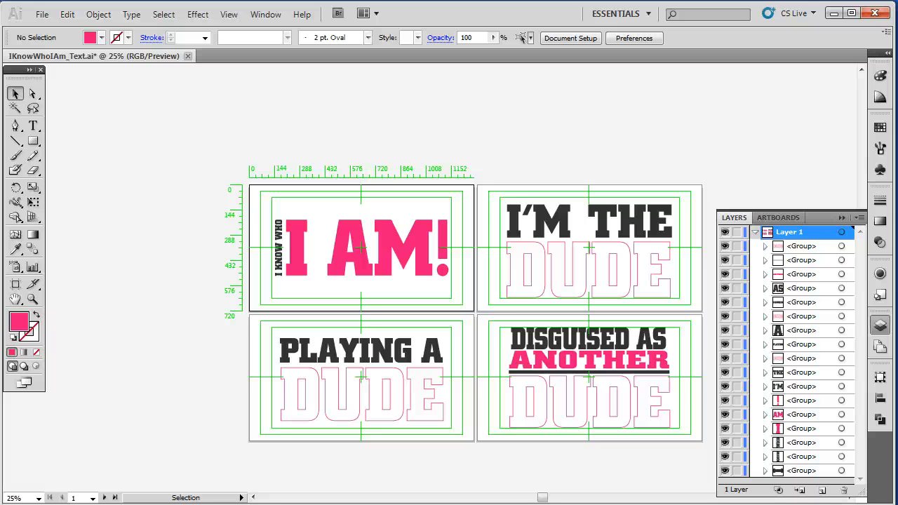
click(754, 232)
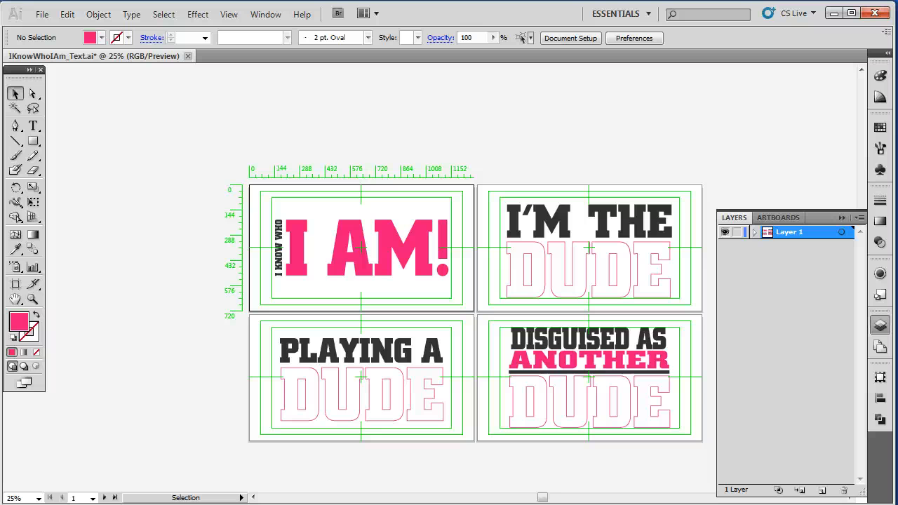
click(859, 217)
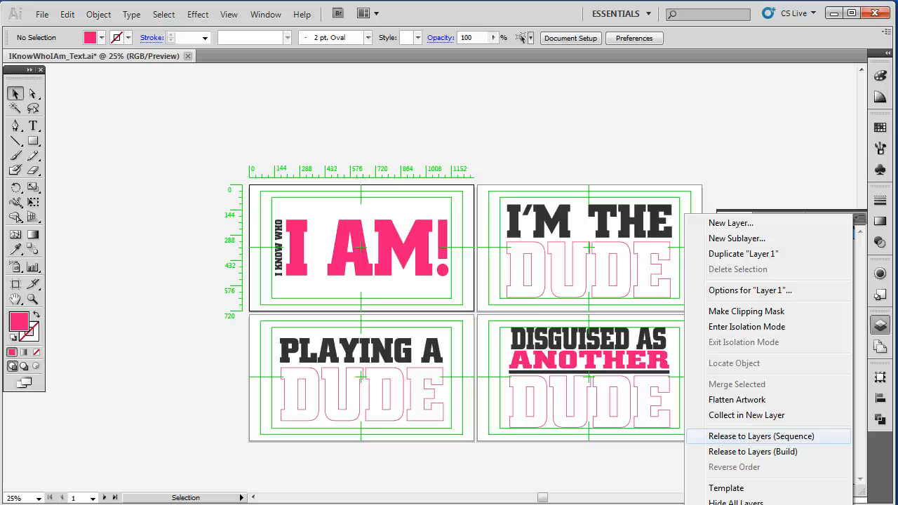
click(771, 436)
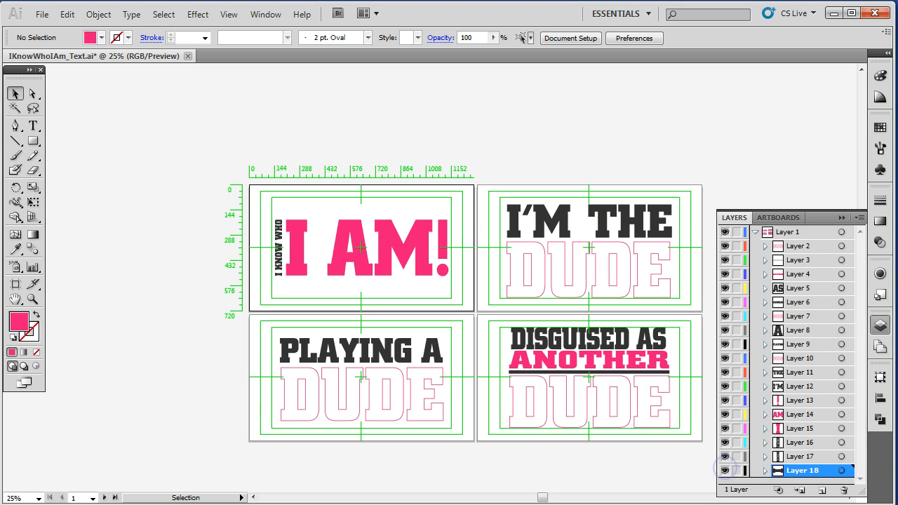
- Toggle the visibility of each released sublayer to check which lettering it contains
click(725, 443)
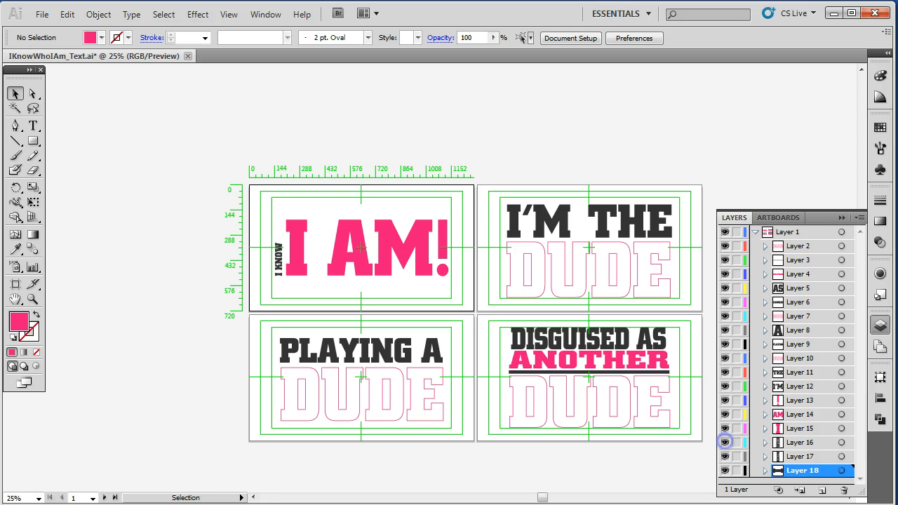
click(725, 442)
click(725, 429)
click(726, 428)
click(725, 414)
click(725, 415)
click(726, 401)
click(725, 401)
click(726, 387)
click(725, 386)
click(726, 344)
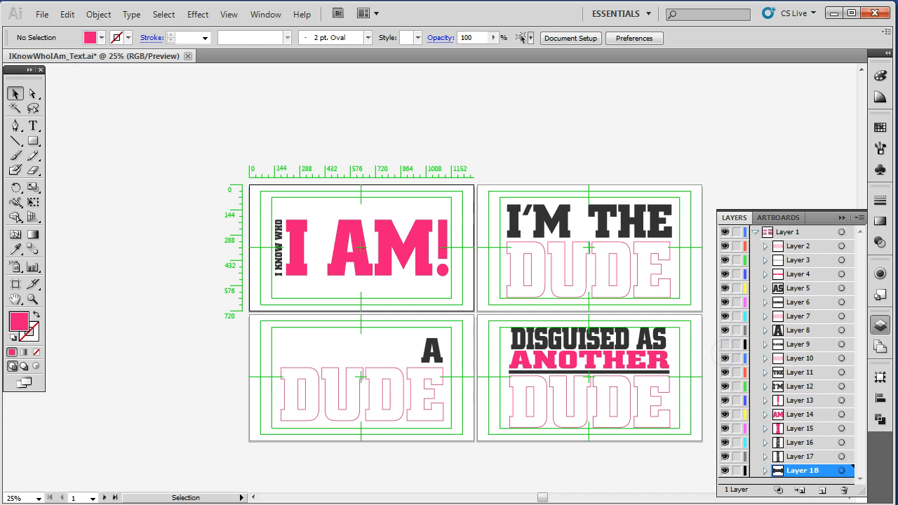
click(725, 344)
click(726, 330)
click(726, 330)
click(725, 316)
click(725, 316)
click(725, 303)
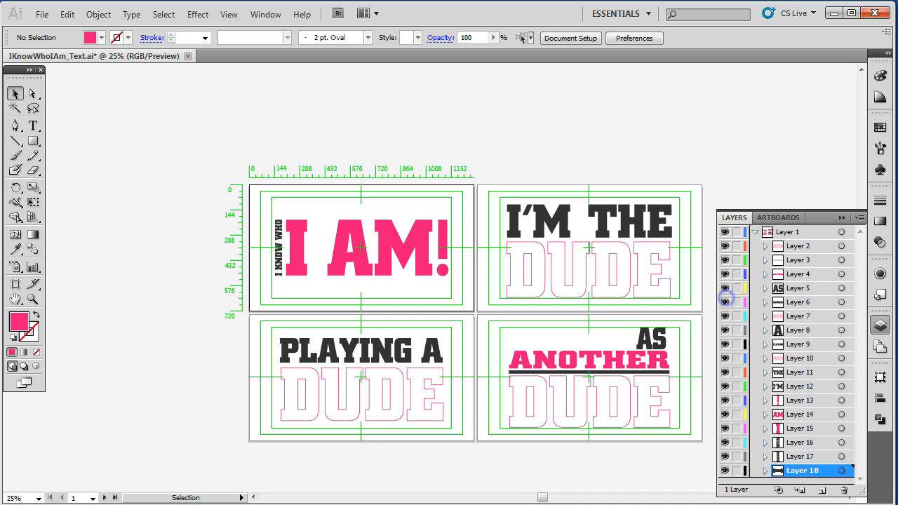
click(726, 302)
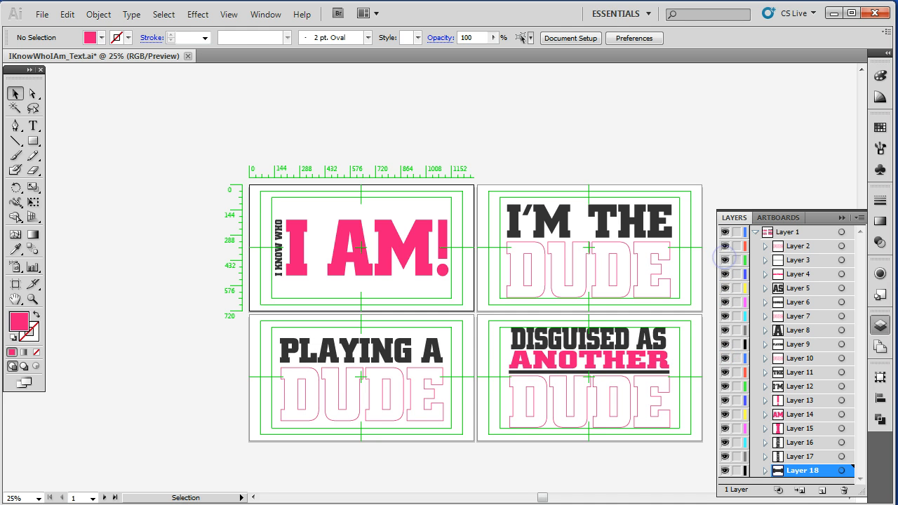
click(726, 245)
click(725, 245)
click(725, 244)
click(725, 245)
- Move Layer 2 through Layer 18 out of Layer 1 to the top level, then delete Layer 1
click(755, 232)
click(755, 232)
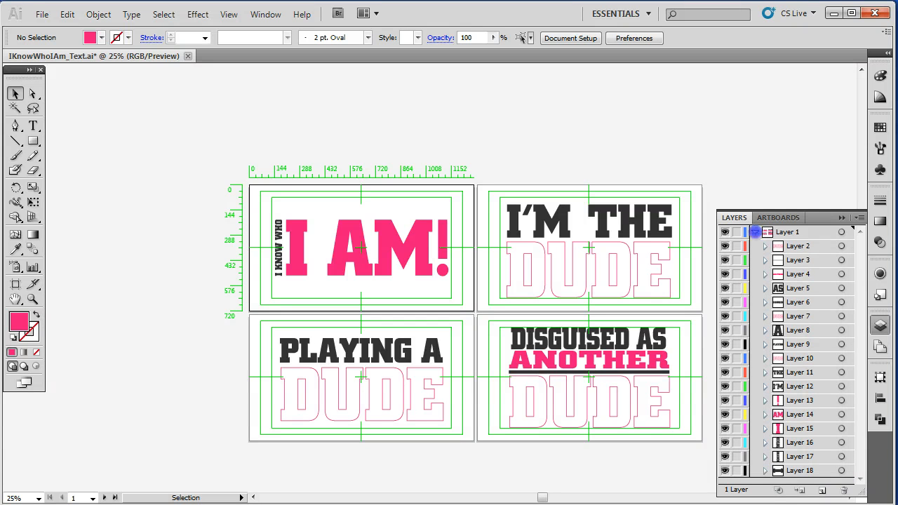
click(756, 232)
ctrl+click(725, 233)
click(726, 232)
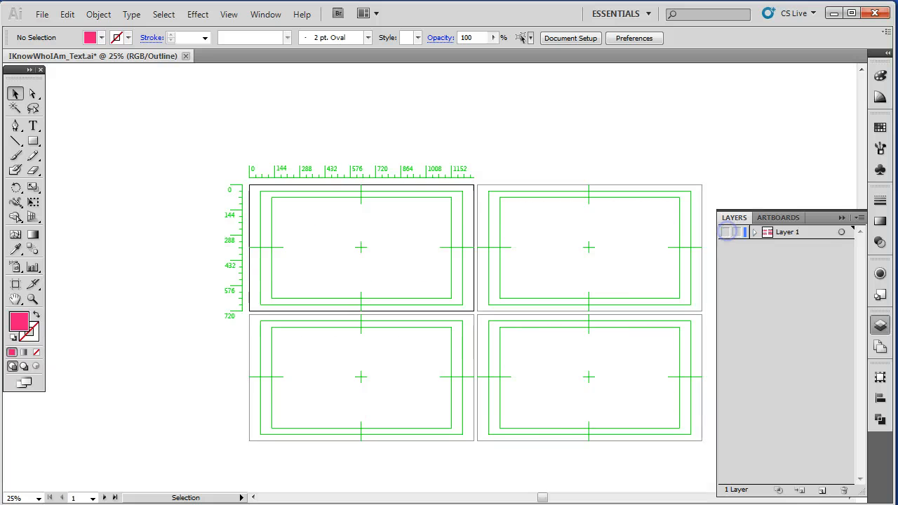
click(726, 232)
click(726, 232)
click(727, 232)
click(727, 232)
click(727, 231)
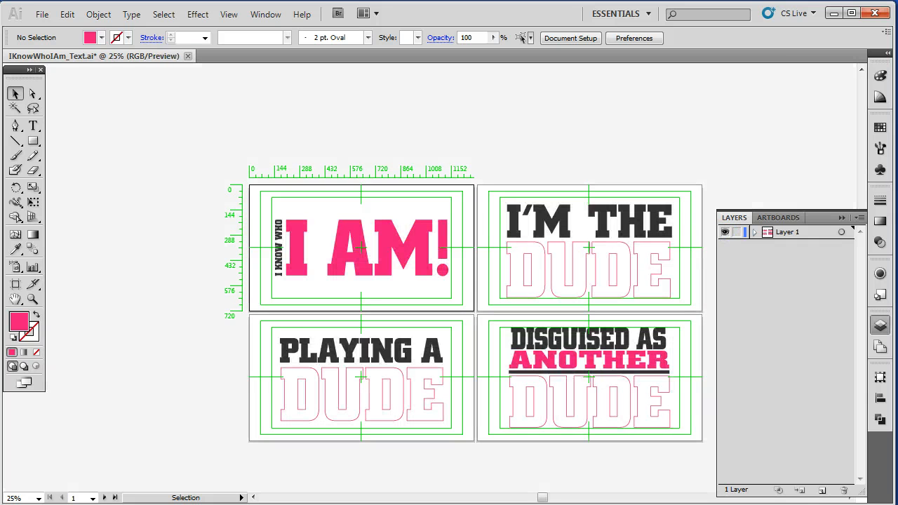
click(755, 231)
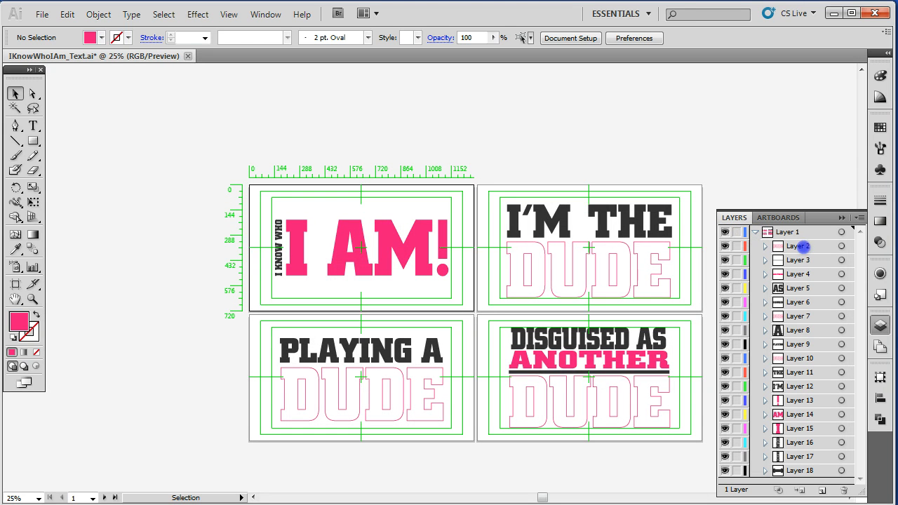
click(803, 247)
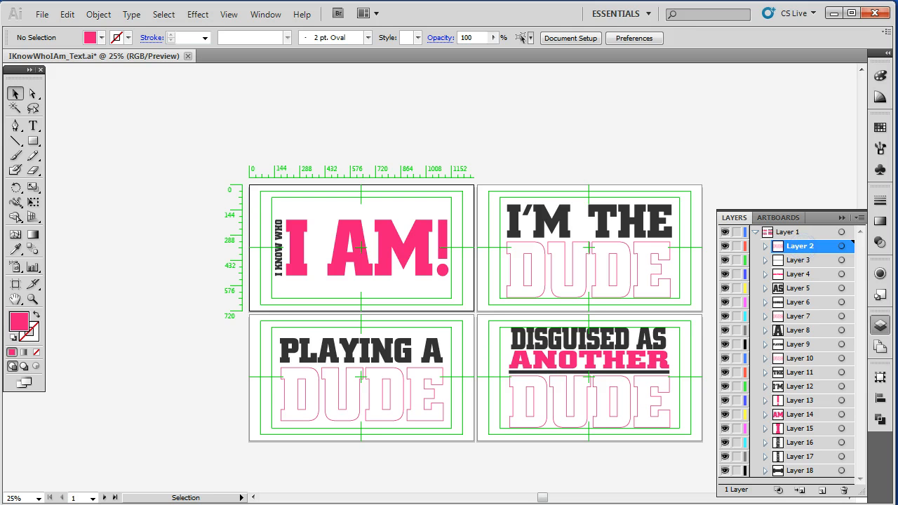
shift+click(803, 470)
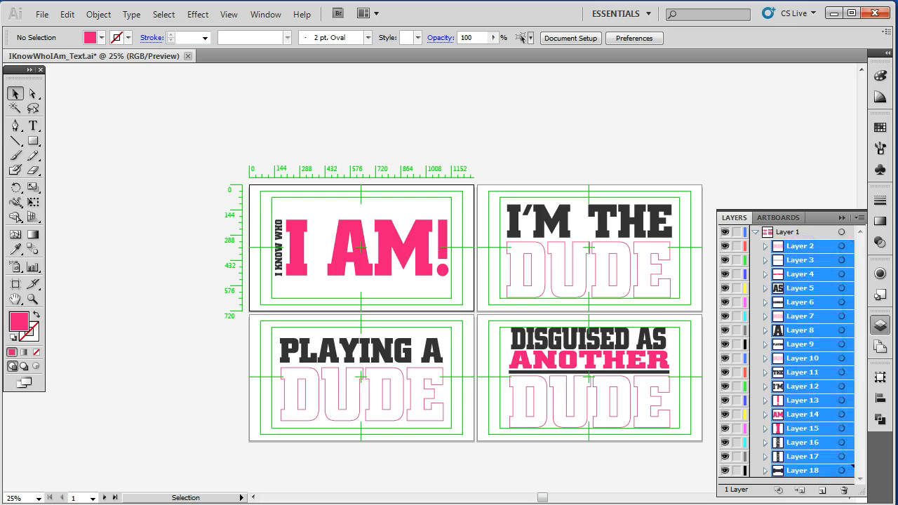
drag(793, 248, 777, 225)
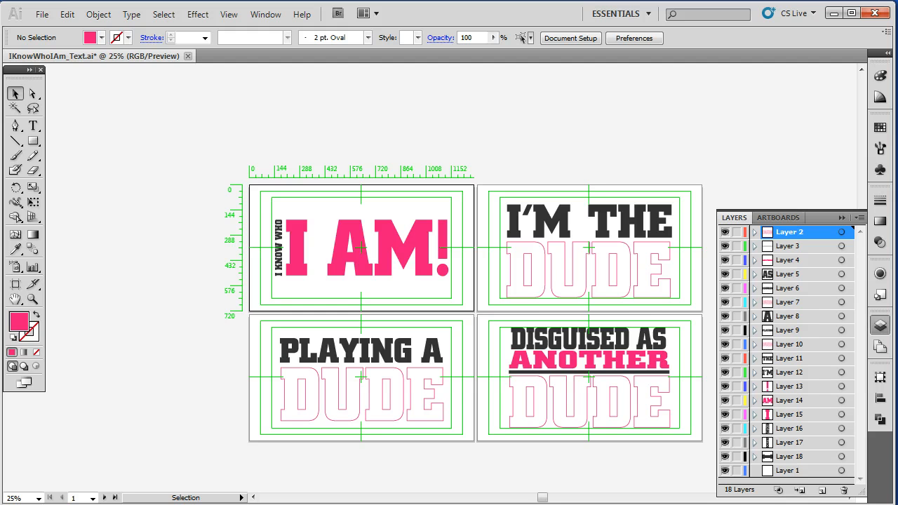
click(789, 470)
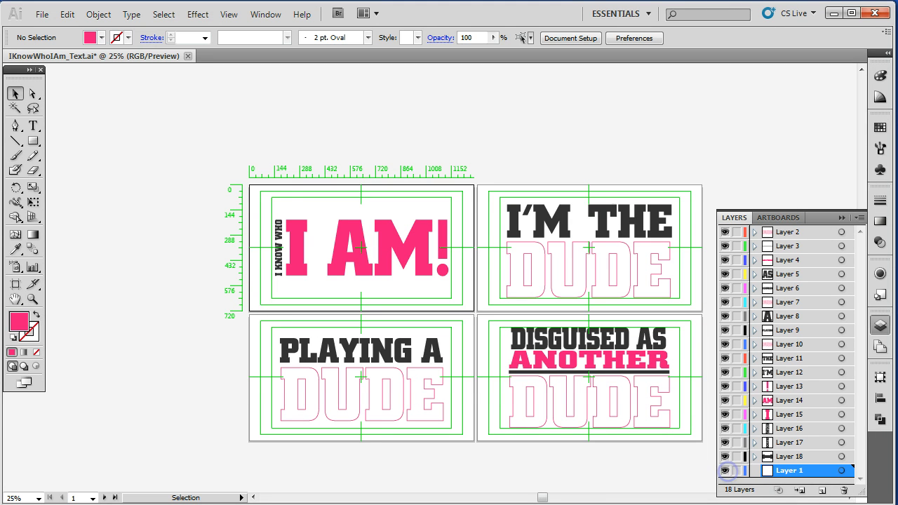
click(844, 490)
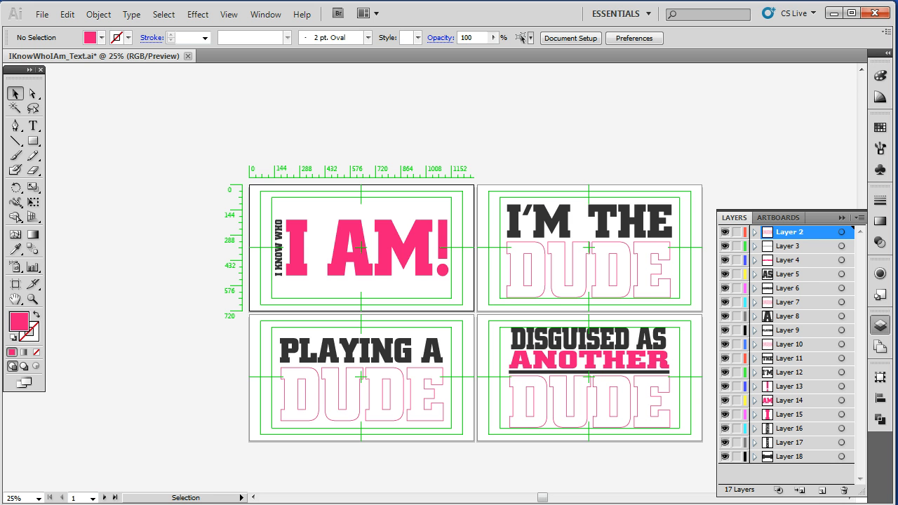
- Select the layers one by one from the bottom up to identify their lettering
click(791, 456)
click(791, 442)
click(792, 429)
click(794, 414)
click(795, 398)
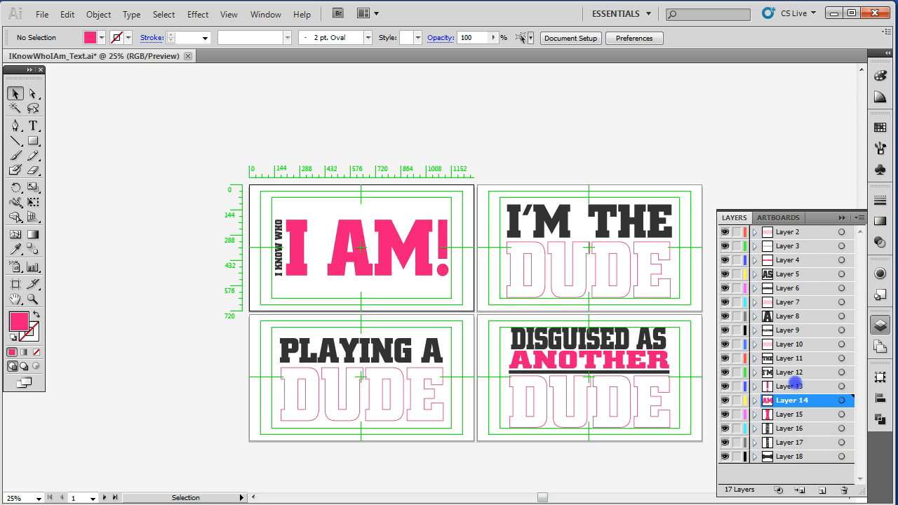
click(795, 386)
click(794, 372)
click(795, 358)
click(795, 344)
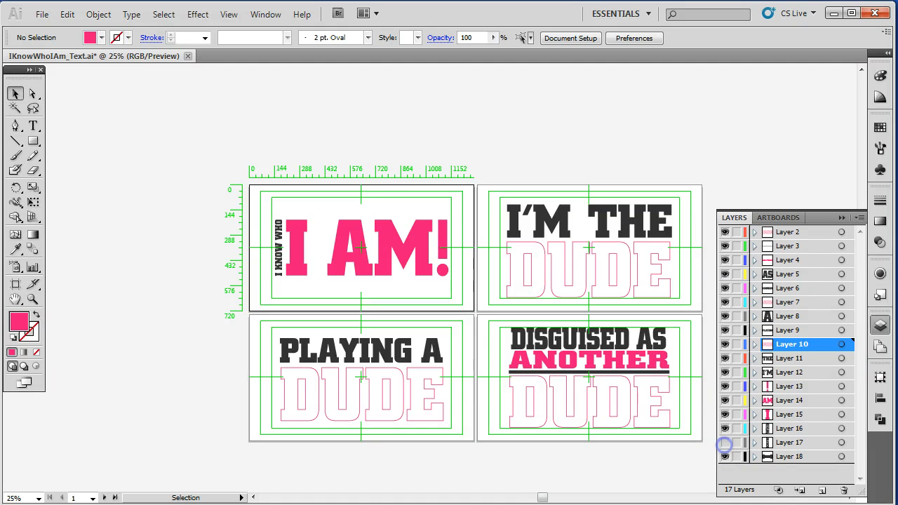
- Rename Layer 18 as 'I' and Layer 17 as 'Am'
double_click(789, 456)
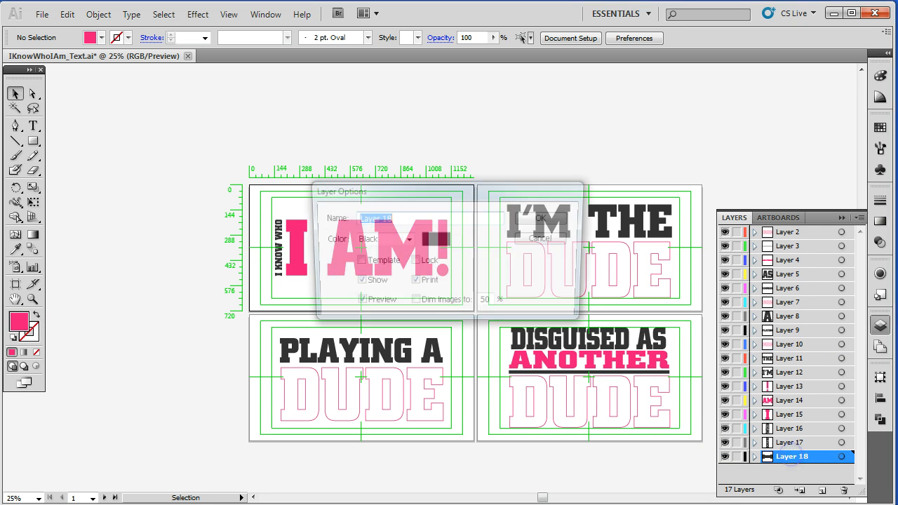
text(I)
key(Return)
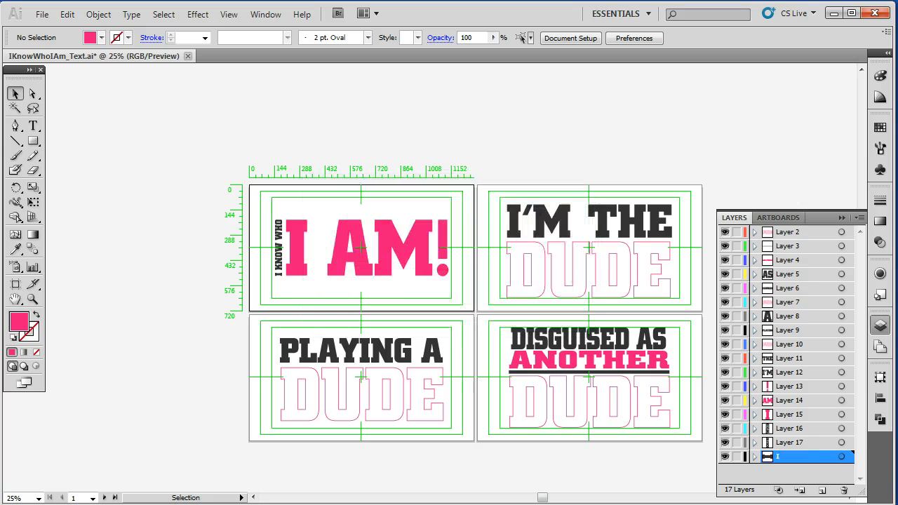
double_click(788, 442)
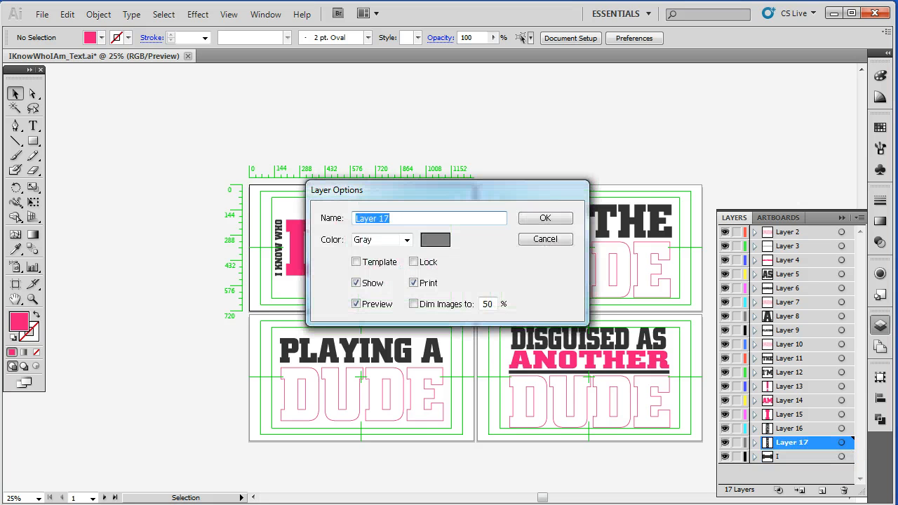
text(Am)
key(Return)
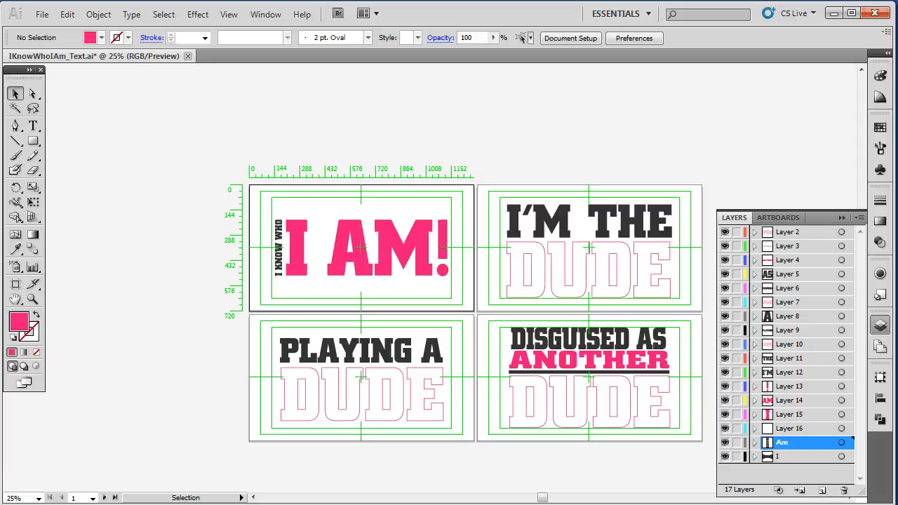
- Rename the layer named 'Am' as 'Know'
double_click(789, 428)
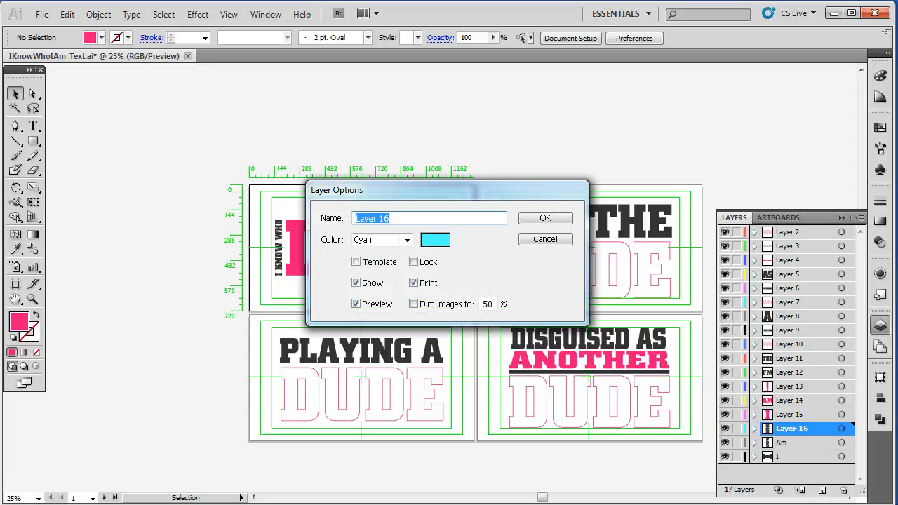
click(545, 239)
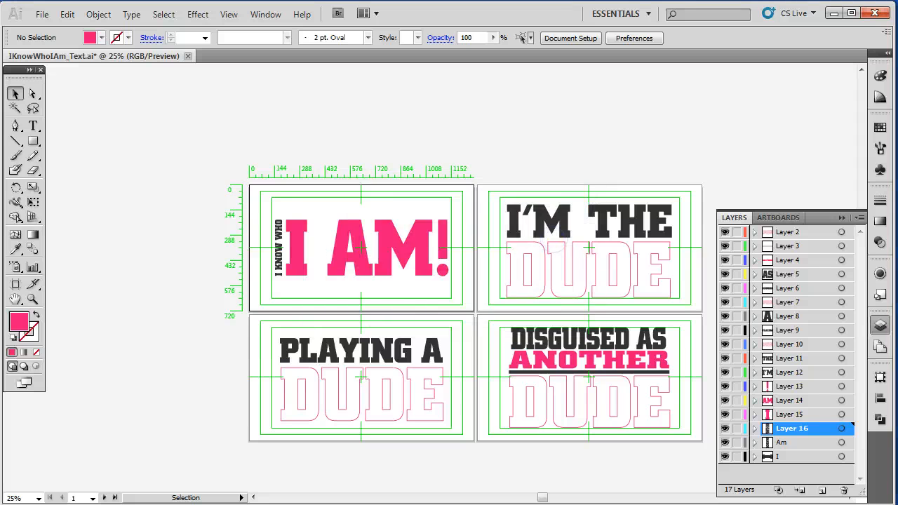
double_click(781, 442)
text(Know)
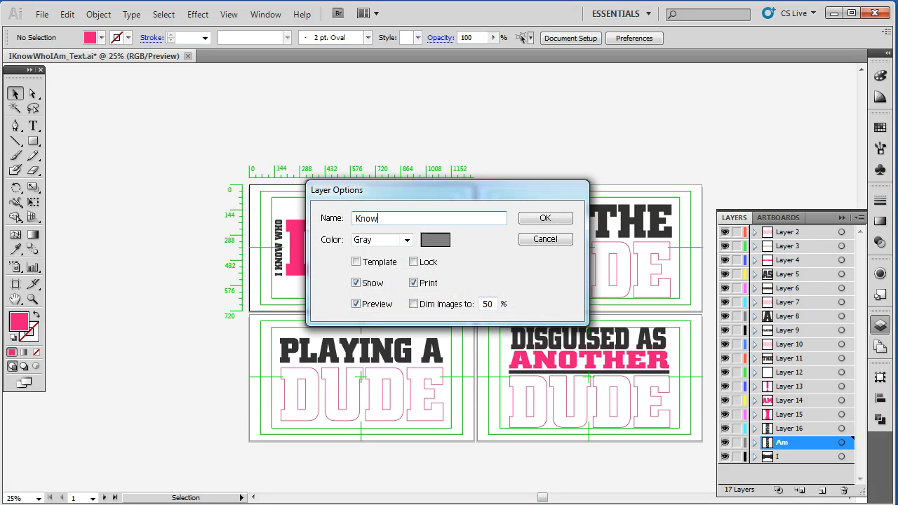
key(Return)
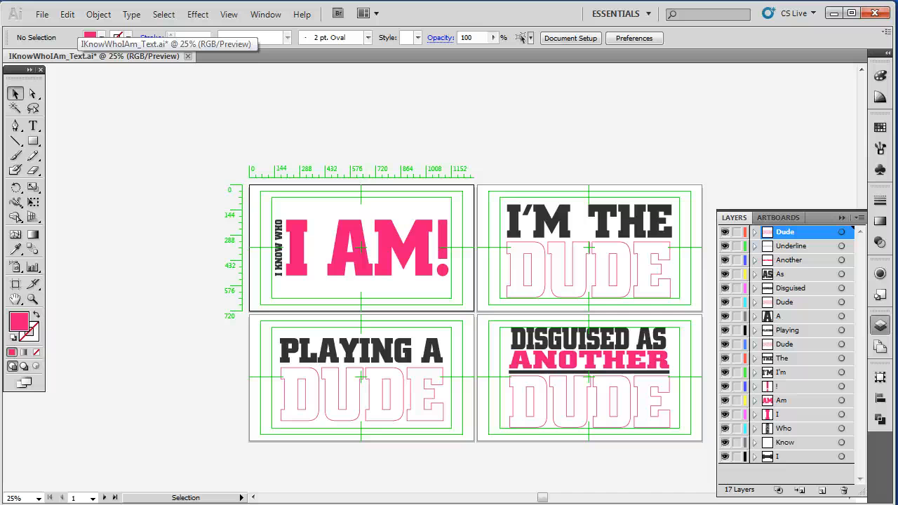
- Save the document as IKnowWhoIAm_Outline.ai, accepting the Illustrator CS5 options
click(42, 14)
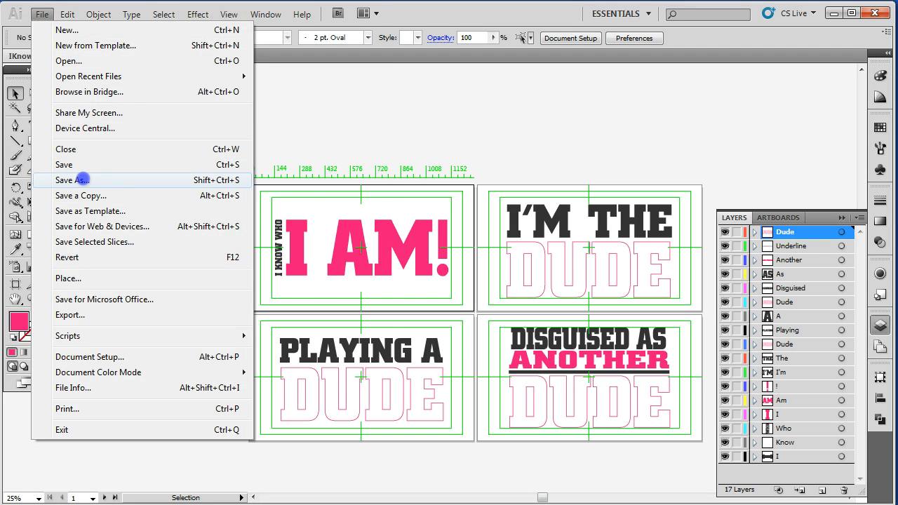
click(82, 180)
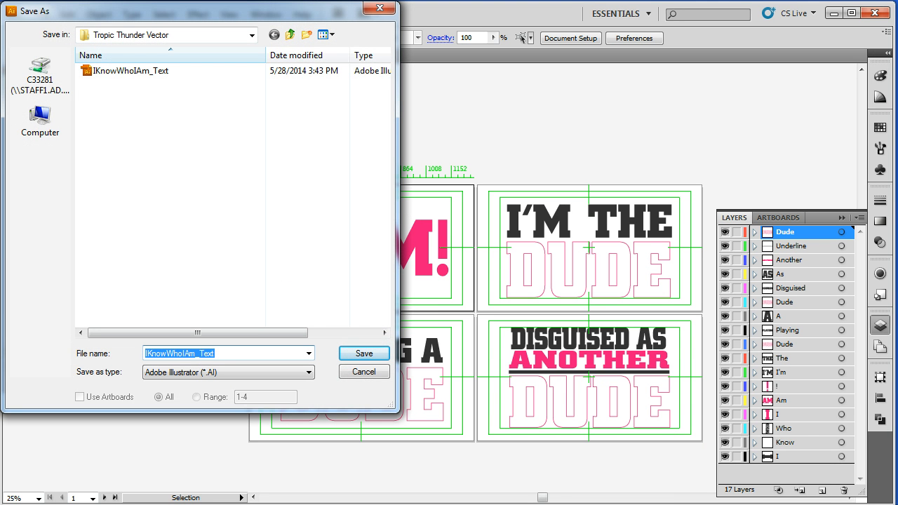
double_click(207, 353)
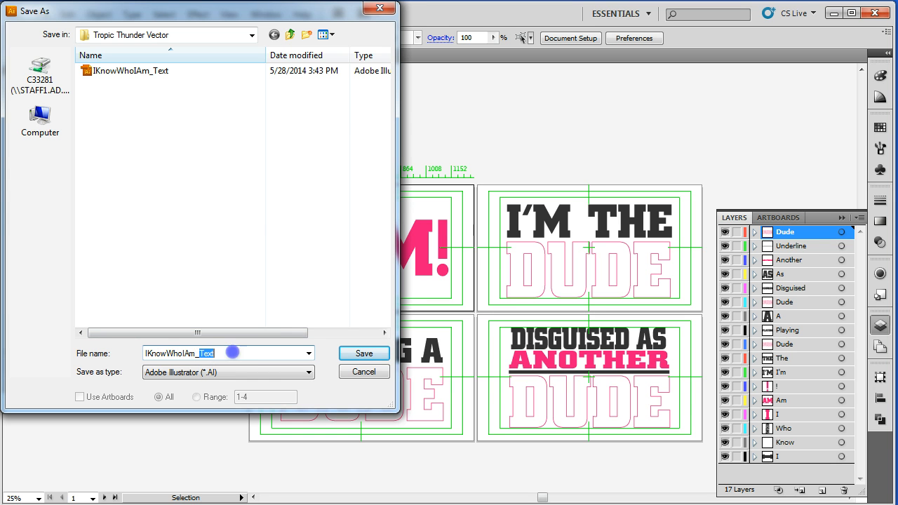
text(Outline)
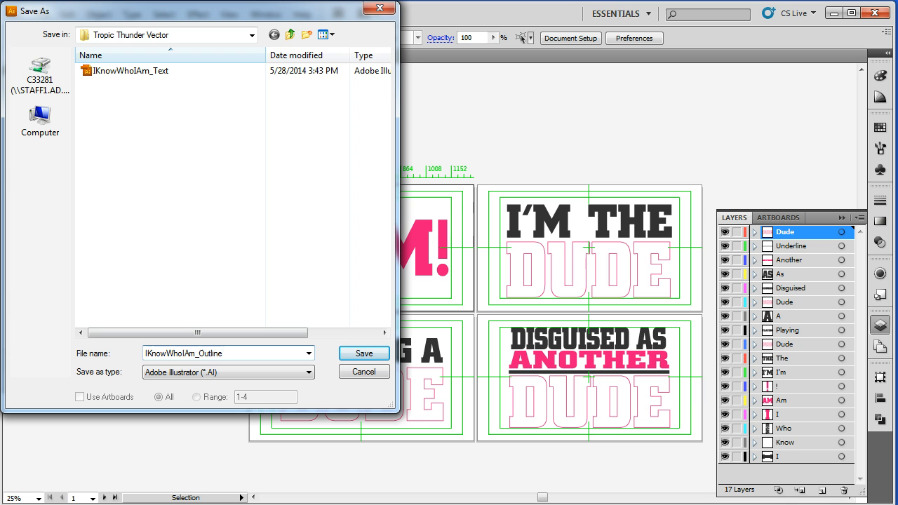
key(Return)
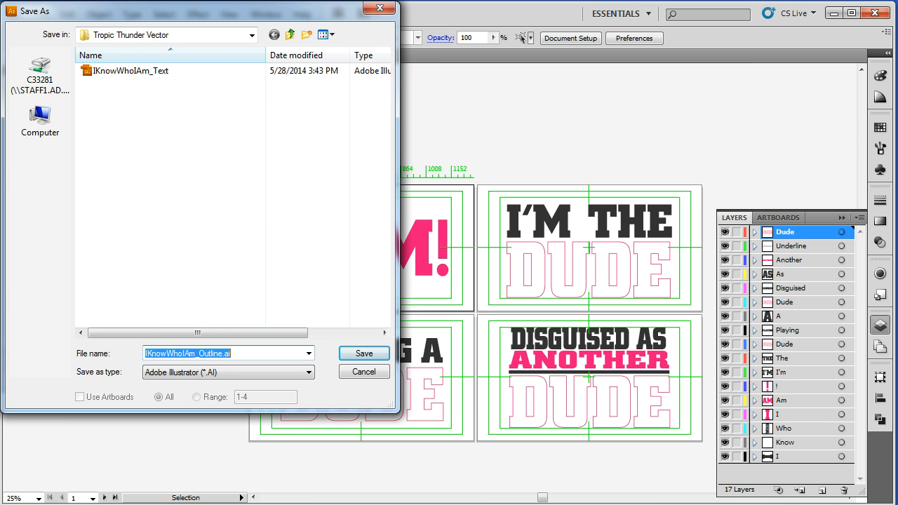
key(Return)
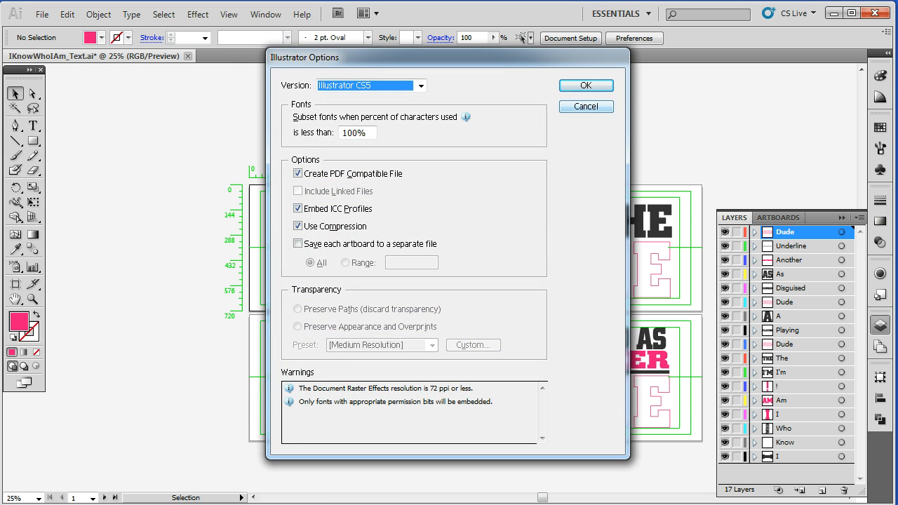
click(586, 85)
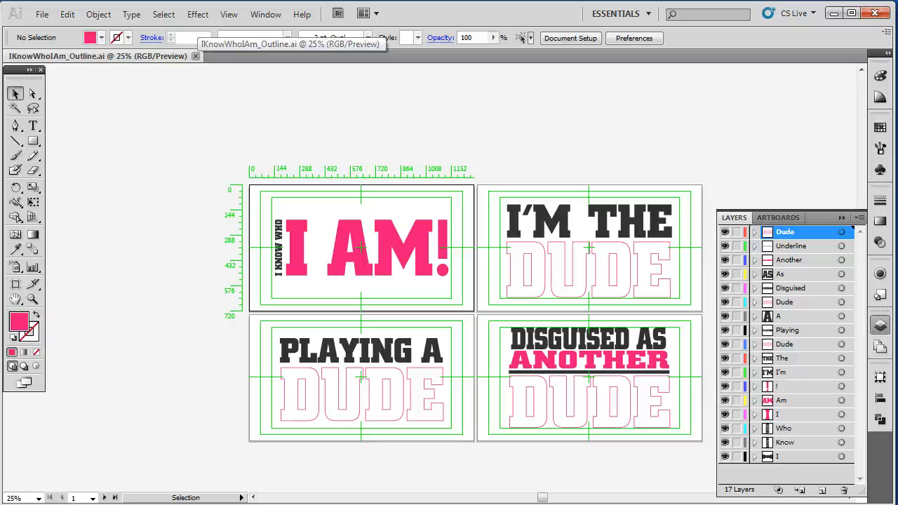
- Close the document and reopen IKnowWhoIAm_Outline.ai from the recent files
click(195, 56)
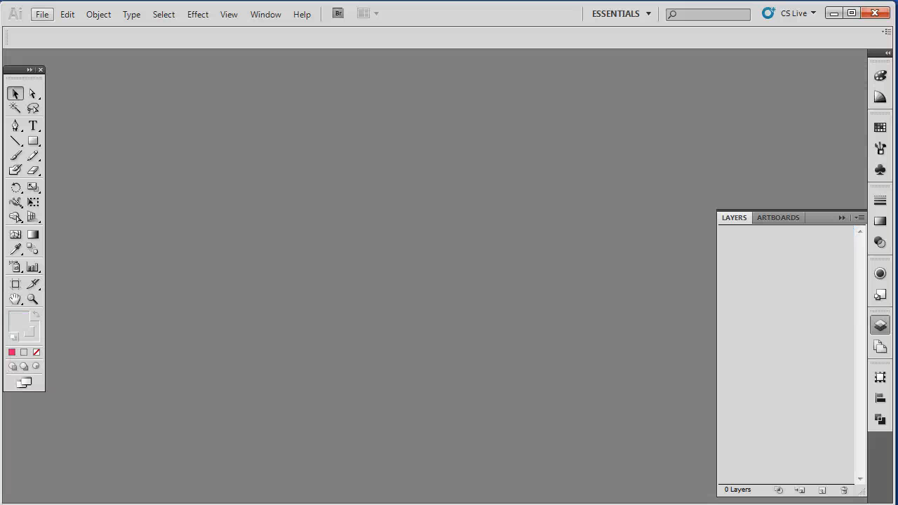
click(42, 14)
mouse_move(88, 75)
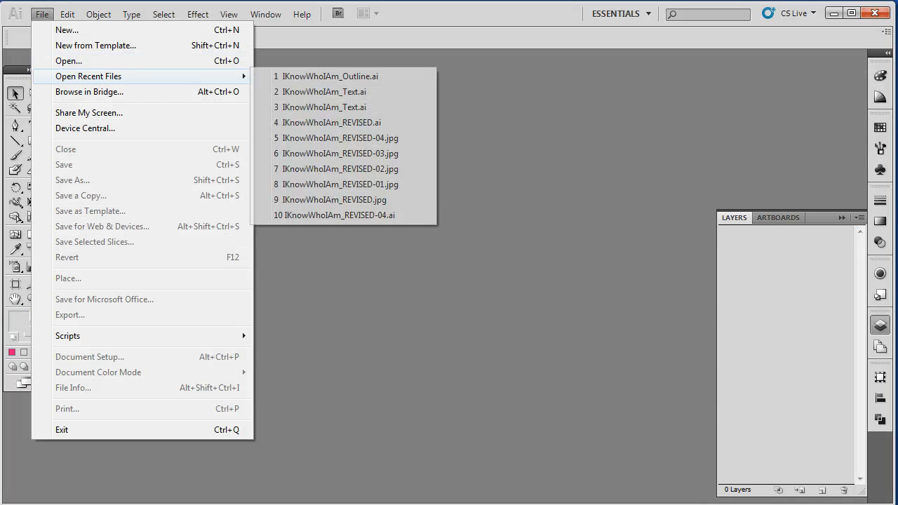
click(316, 75)
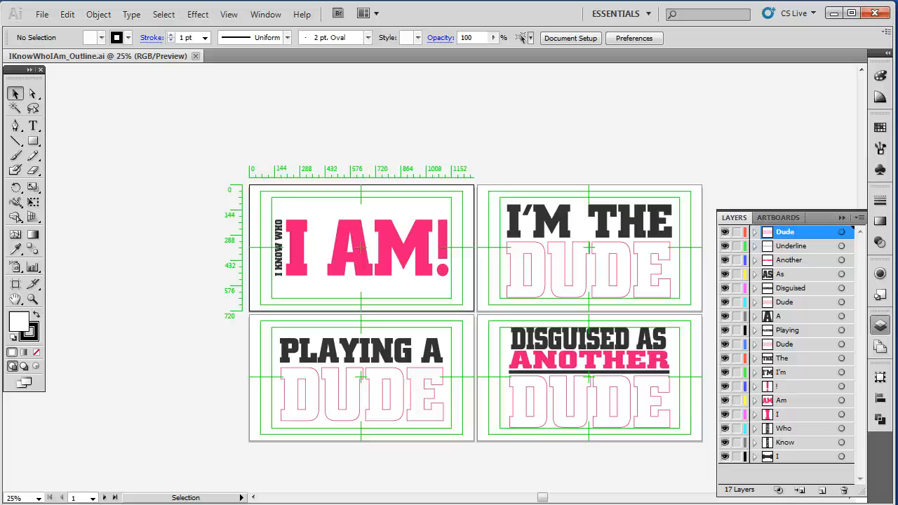
- Save over IKnowWhoIAm_Outline.ai again, this time saving each artboard to a separate file, and replace the existing file
click(42, 14)
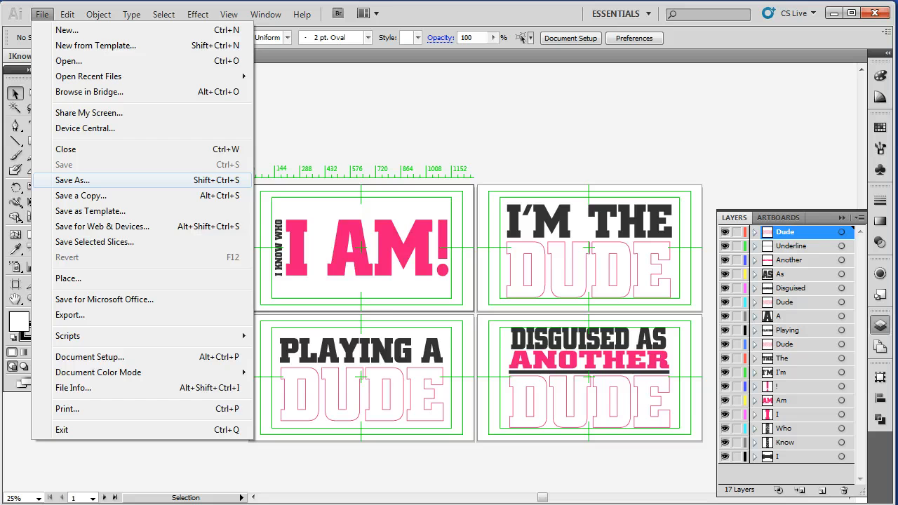
click(72, 180)
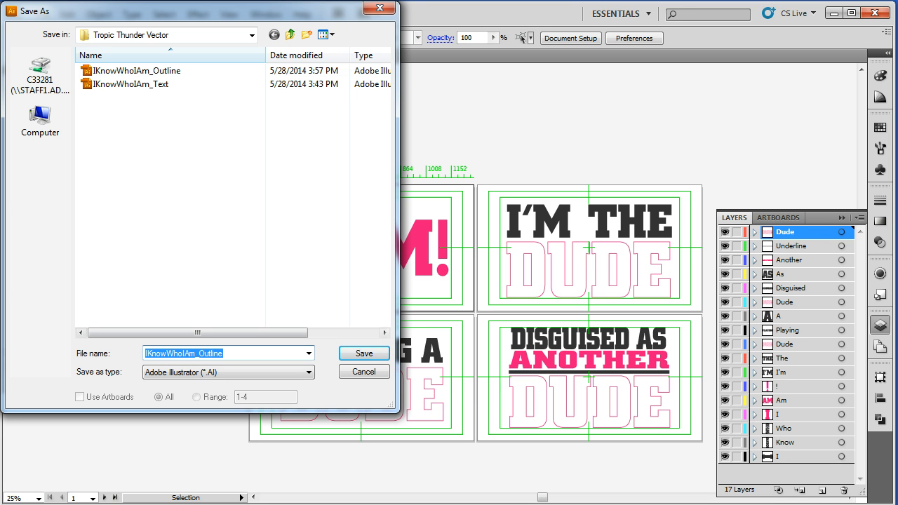
click(364, 352)
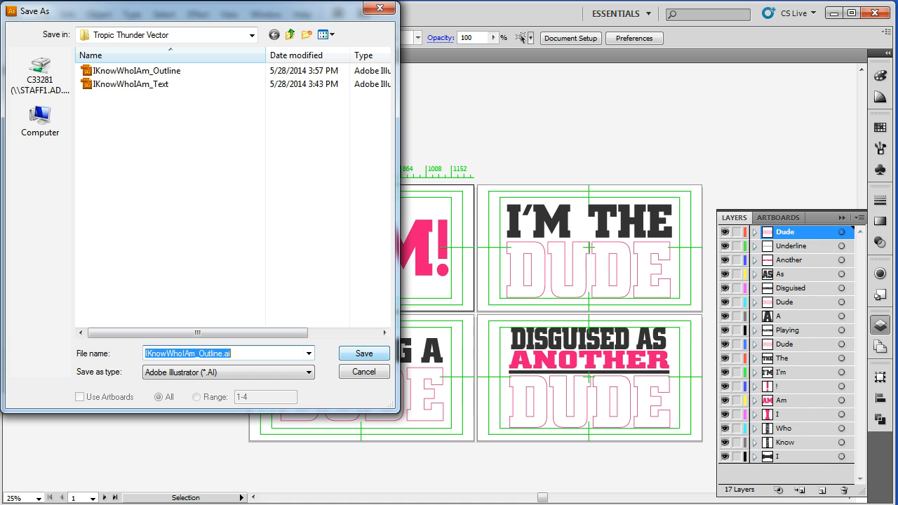
key(Return)
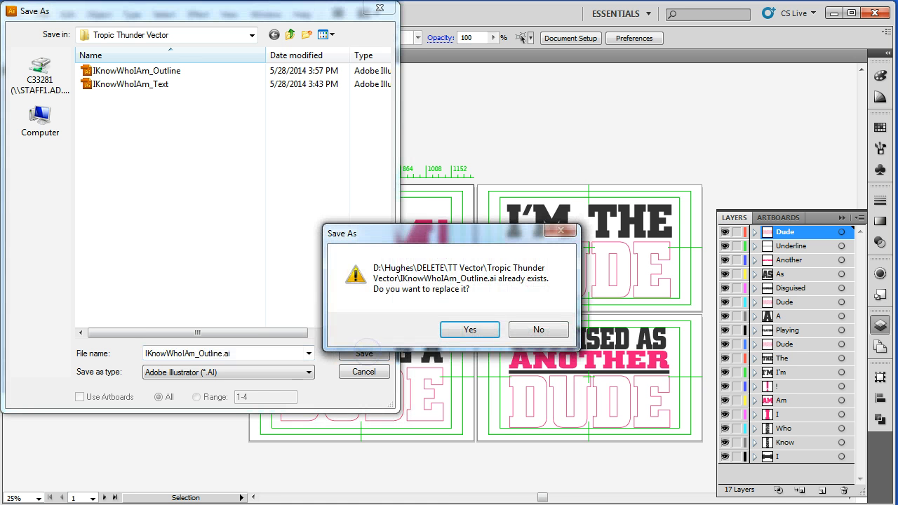
key(Return)
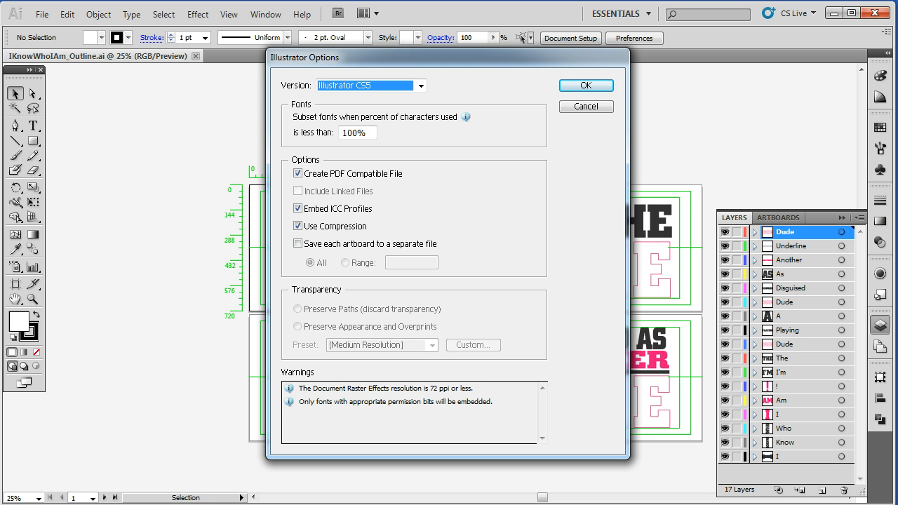
click(298, 243)
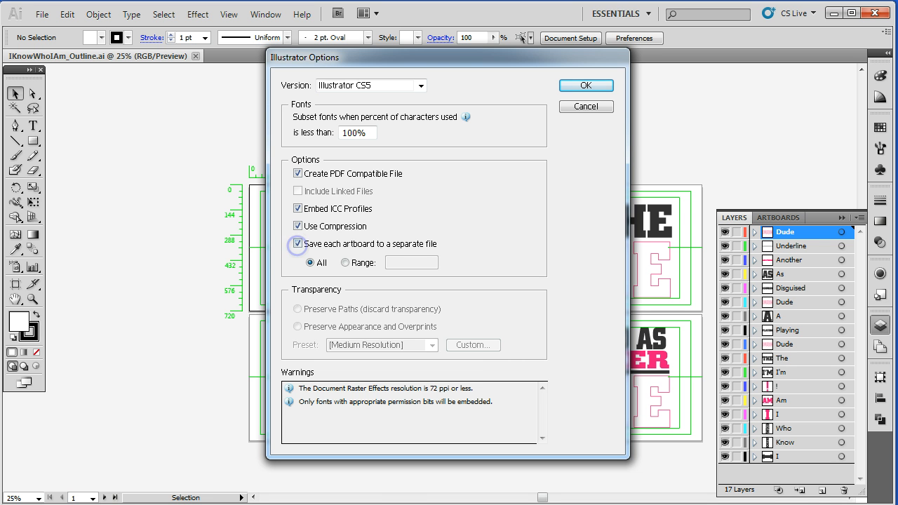
drag(460, 60, 113, 67)
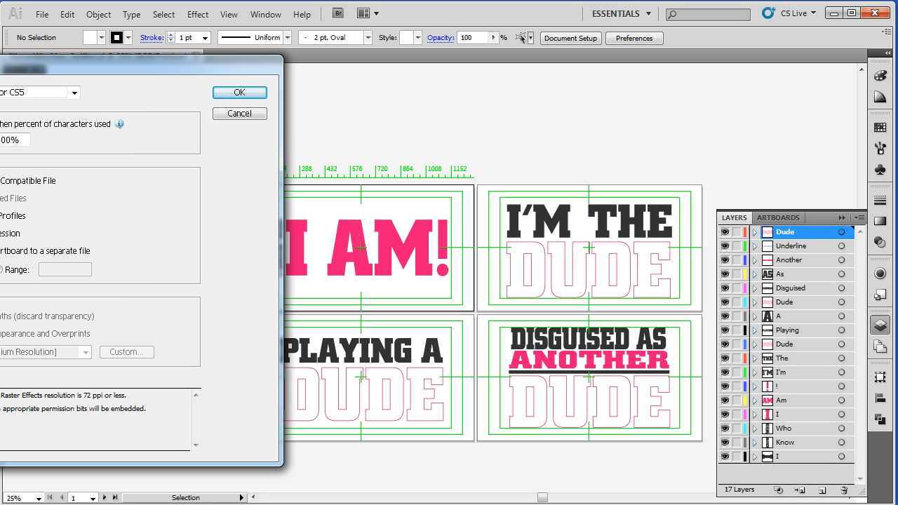
drag(189, 64, 395, 70)
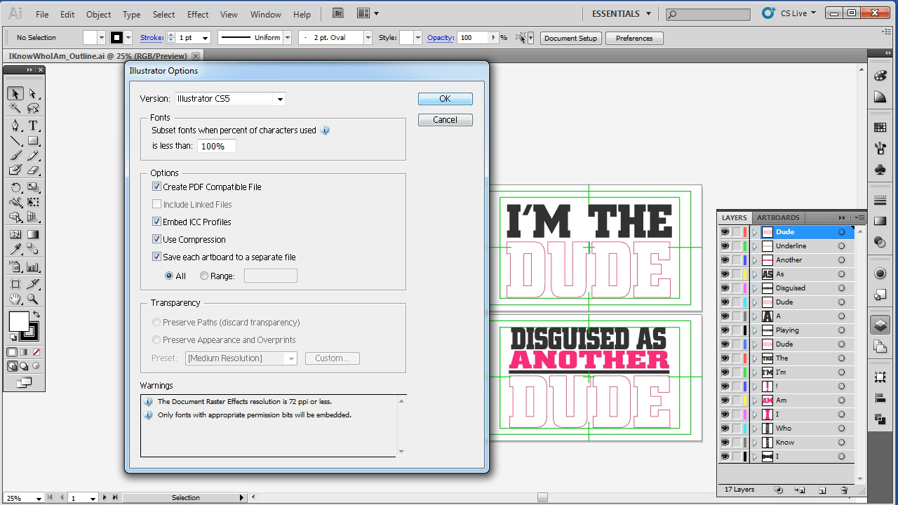
click(446, 98)
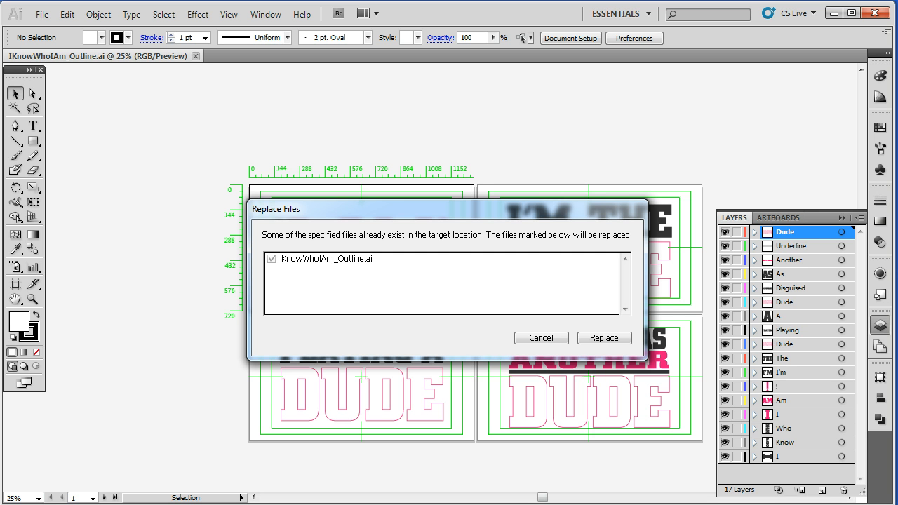
click(608, 338)
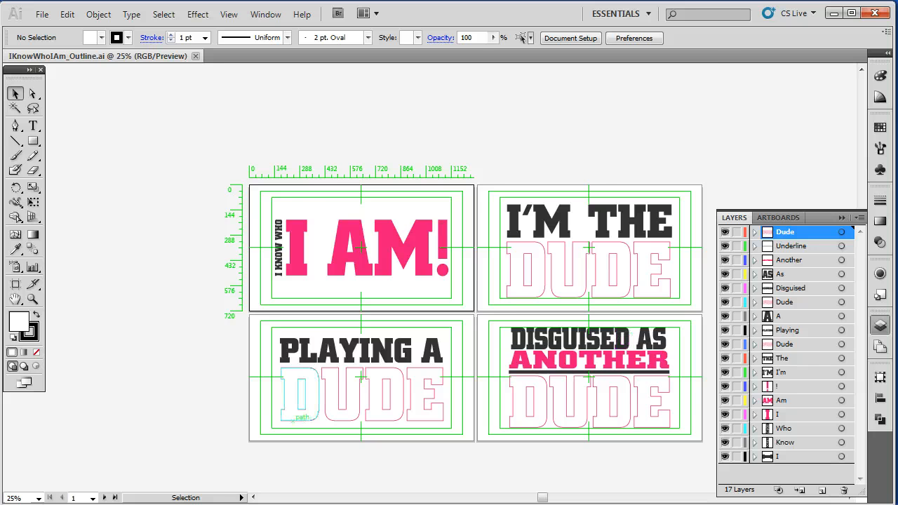
- Switch to the file explorer, open IKnowWhoIAm_Outline-01 and compare it with the full four-artboard document
key(alt+Tab)
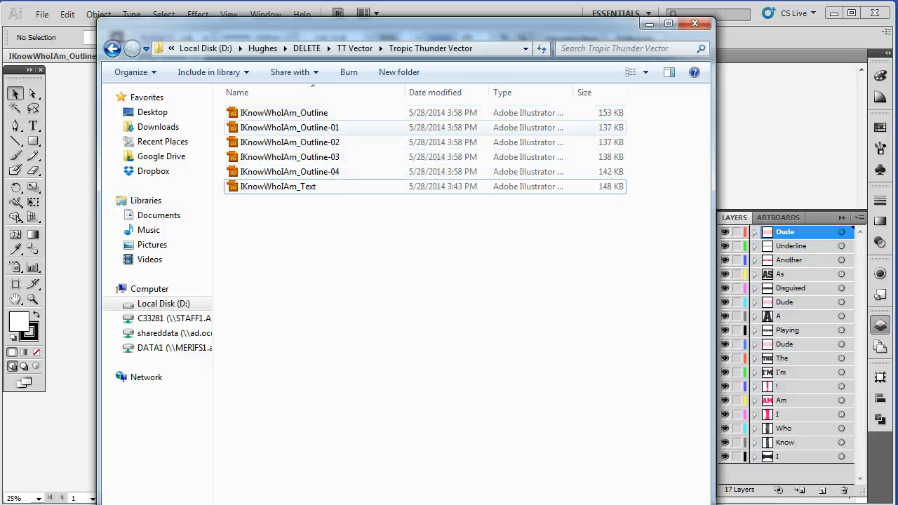
double_click(290, 127)
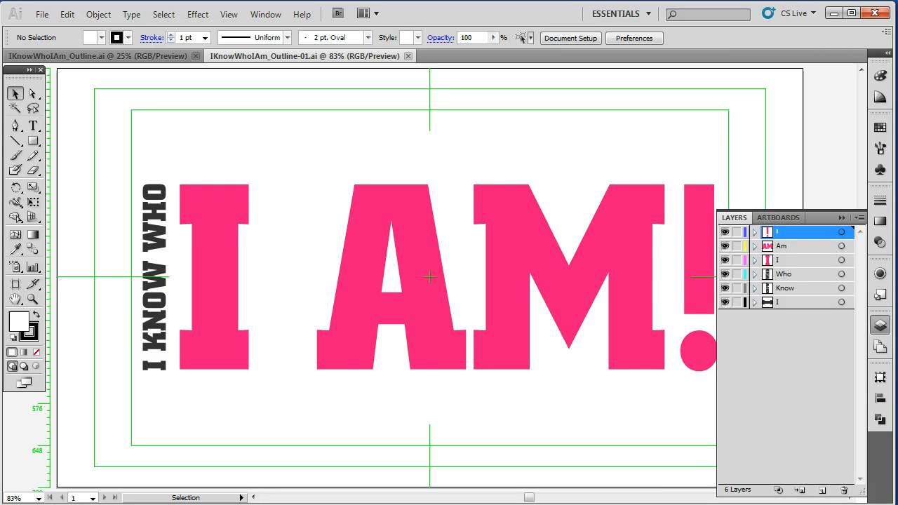
click(141, 56)
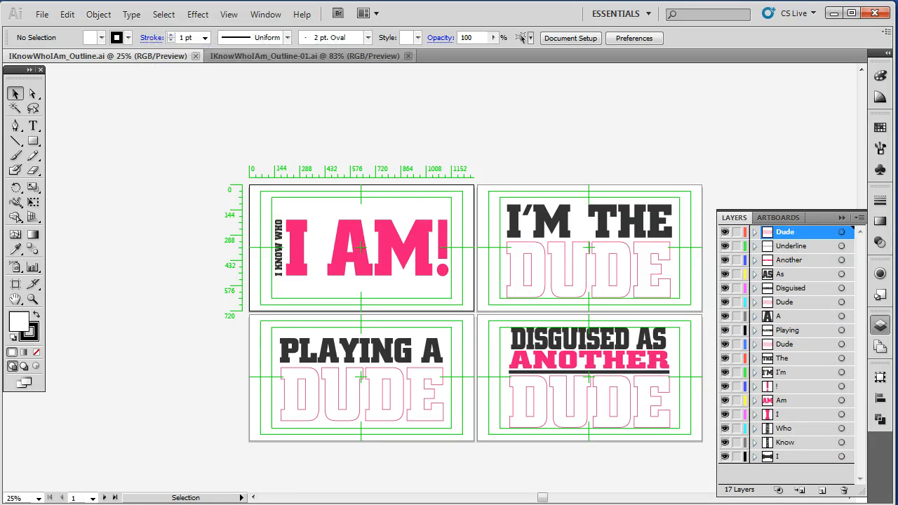
click(314, 57)
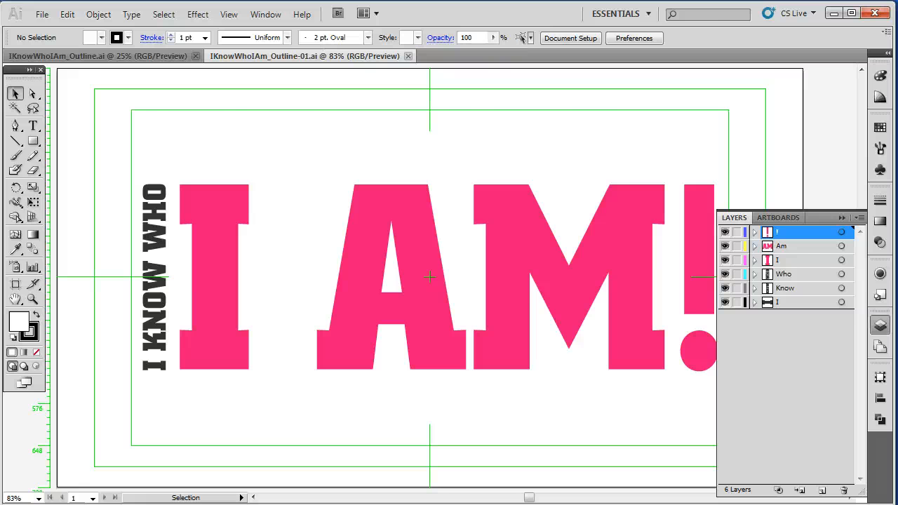
- Switch to the file explorer and look through the saved IKnowWhoIAm_Outline files in the Tropic Thunder Vector folder
key(alt+Tab)
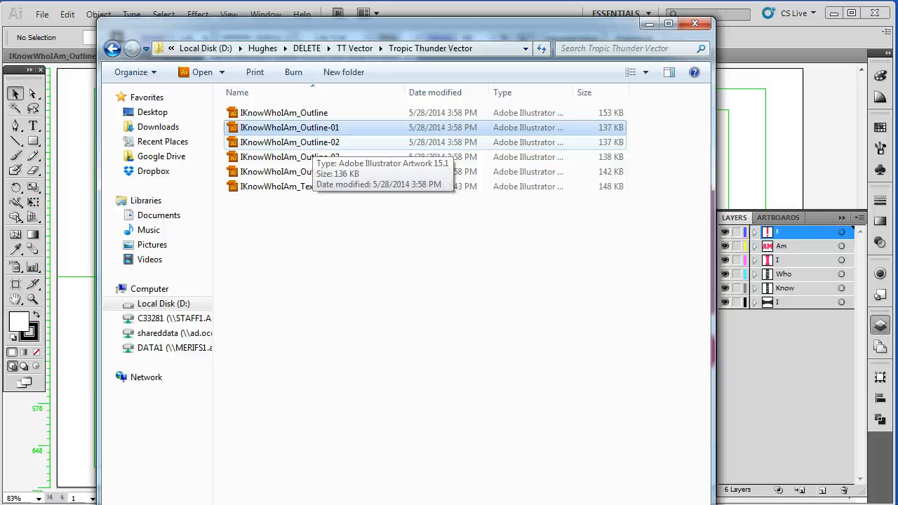
click(335, 141)
key(Down)
key(Down)
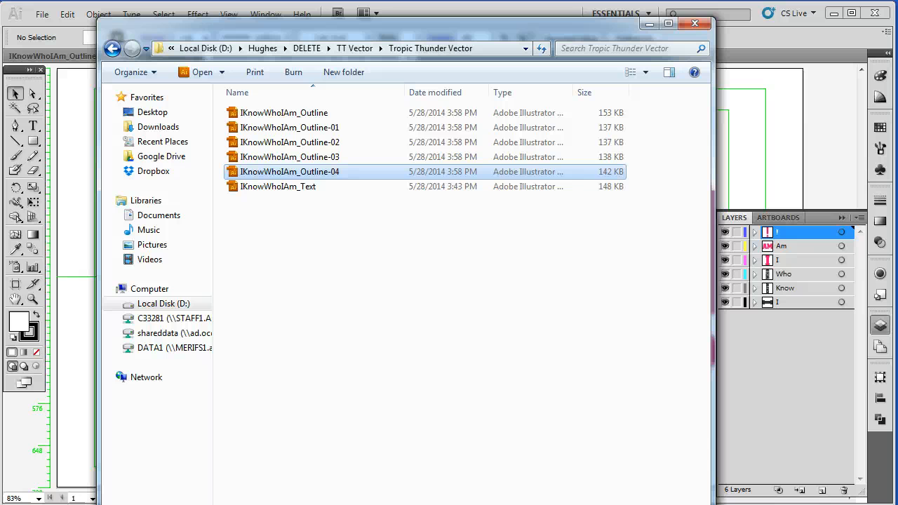
key(Down)
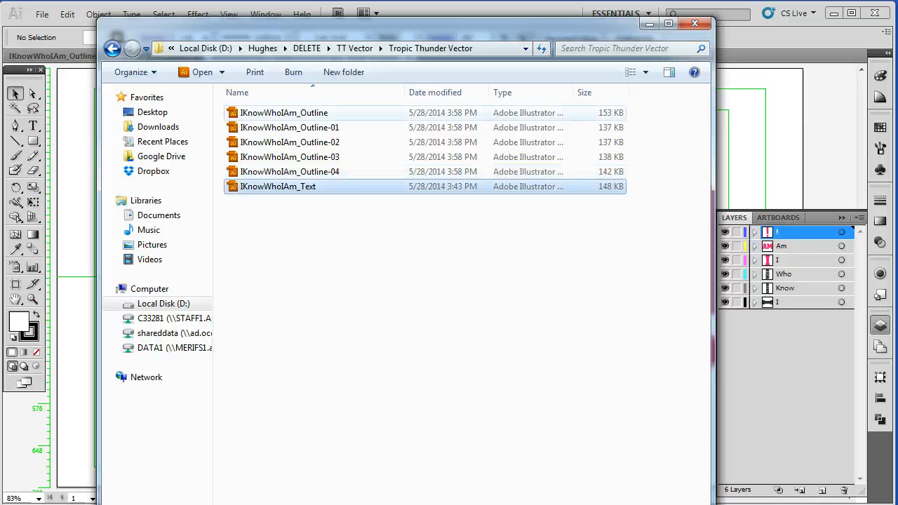
key(Home)
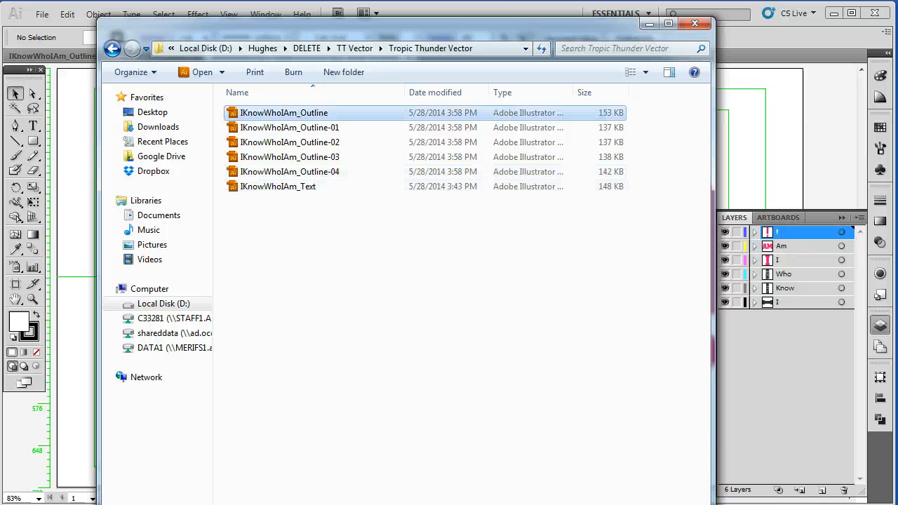
key(shift+Down)
key(shift+Up)
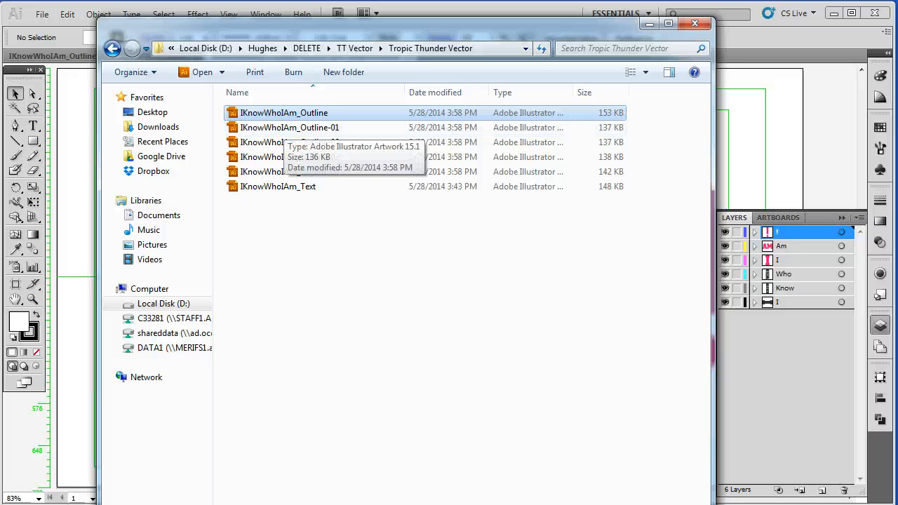